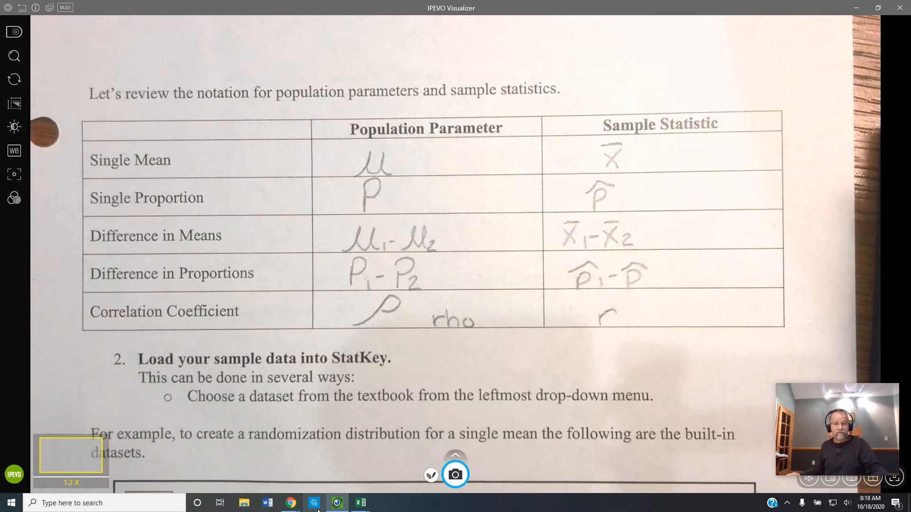
# Step: Switch to Chrome, check the notes on loading sample data, and load Election Poll Support Obama in StatKey's randomization test for a single proportion
pyautogui.click(337, 502)
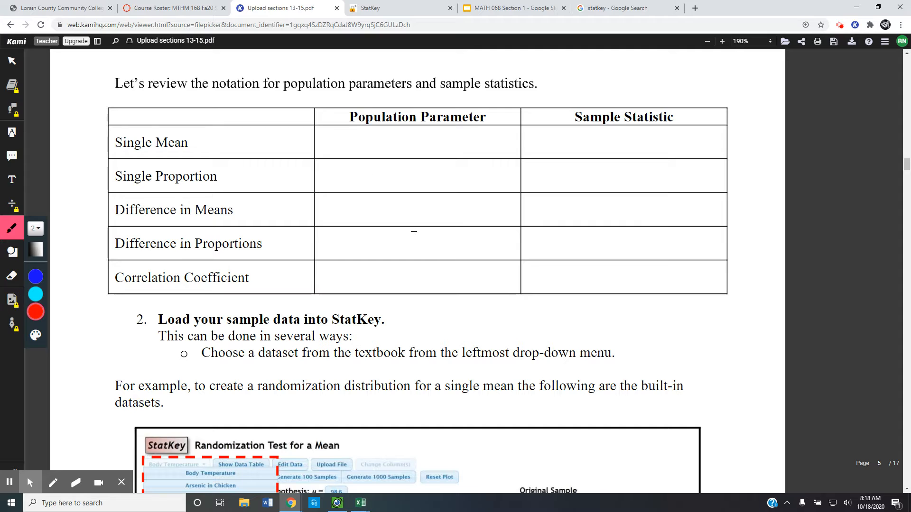
pyautogui.scroll(-5, 414, 231)
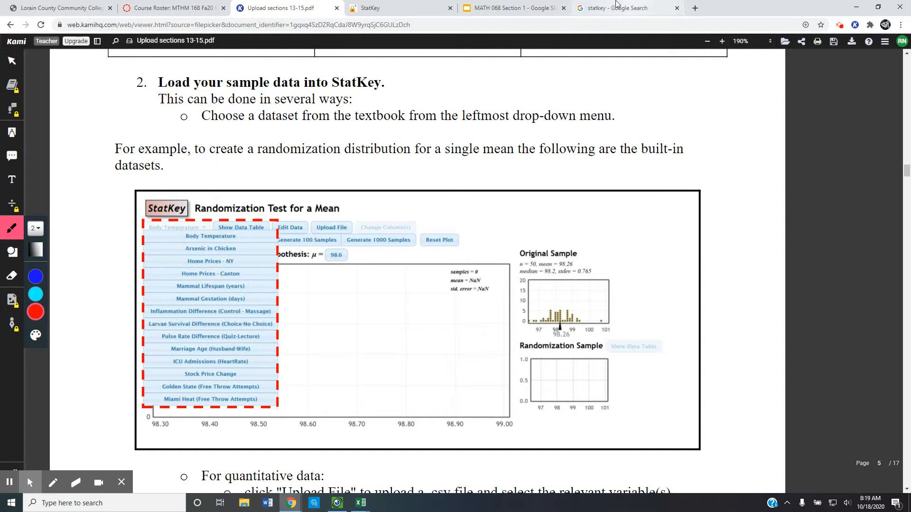
pyautogui.click(397, 10)
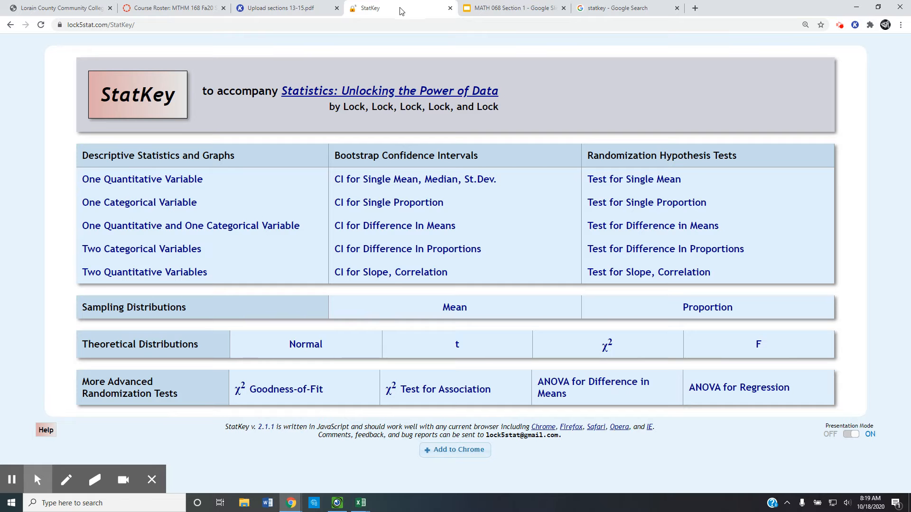
pyautogui.click(653, 208)
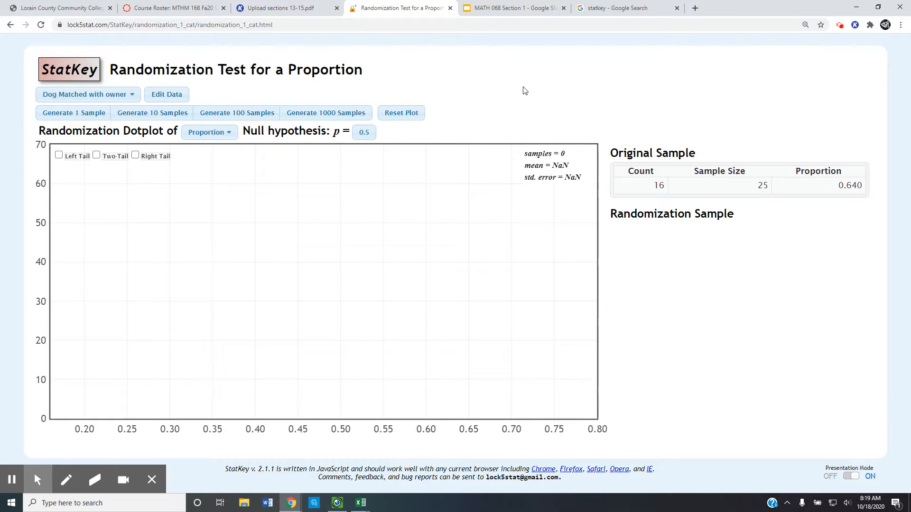
pyautogui.click(82, 97)
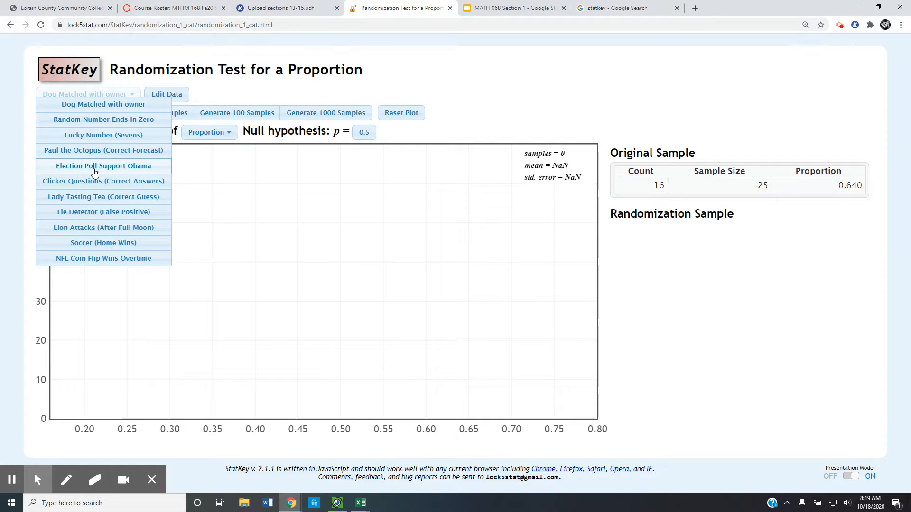
pyautogui.click(94, 166)
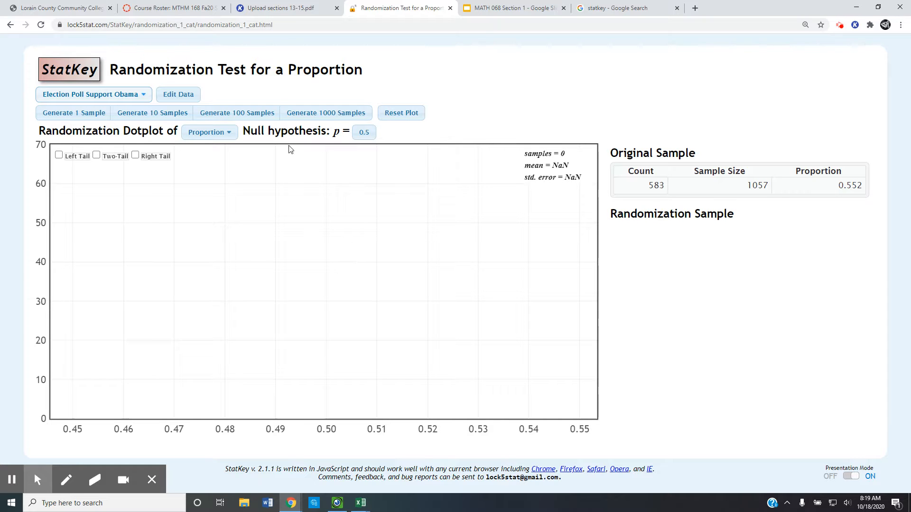
# Step: Open the textbook website's Datasets page by way of the StatKey home page, and return to StatKey
pyautogui.click(82, 74)
pyautogui.click(369, 93)
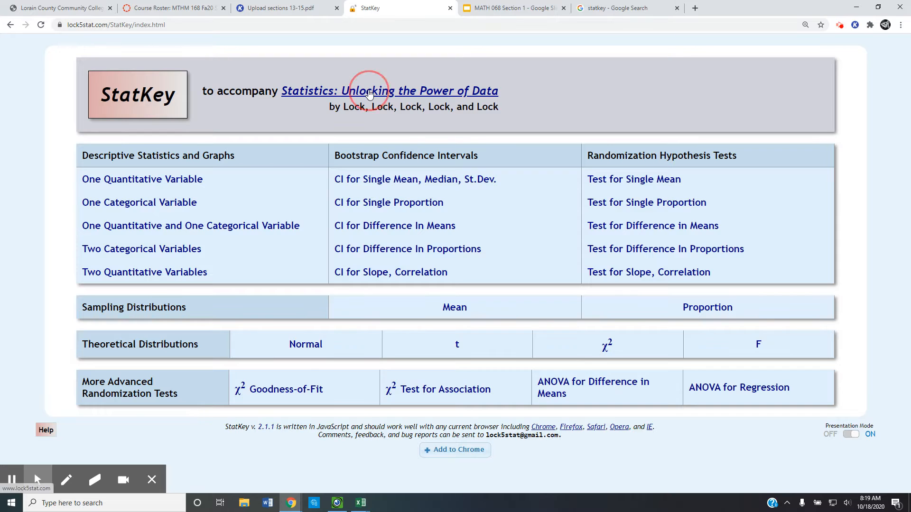
pyautogui.click(46, 209)
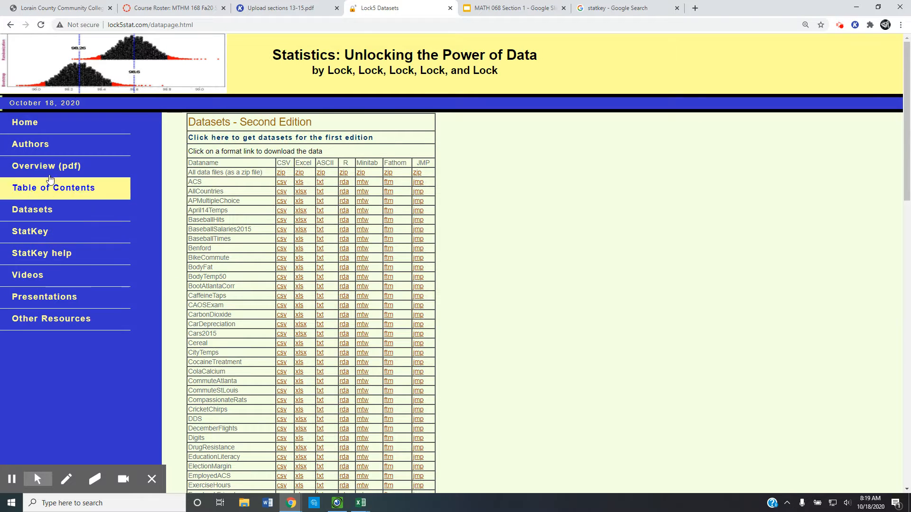
pyautogui.click(43, 231)
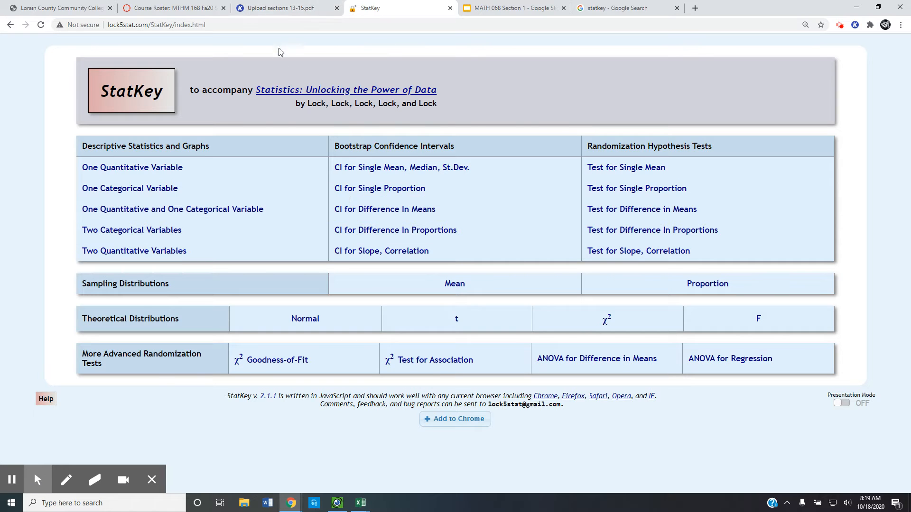
# Step: Check the notes on the built-in datasets, and load the Body Temperature dataset in StatKey's randomization test for a single mean
pyautogui.click(282, 9)
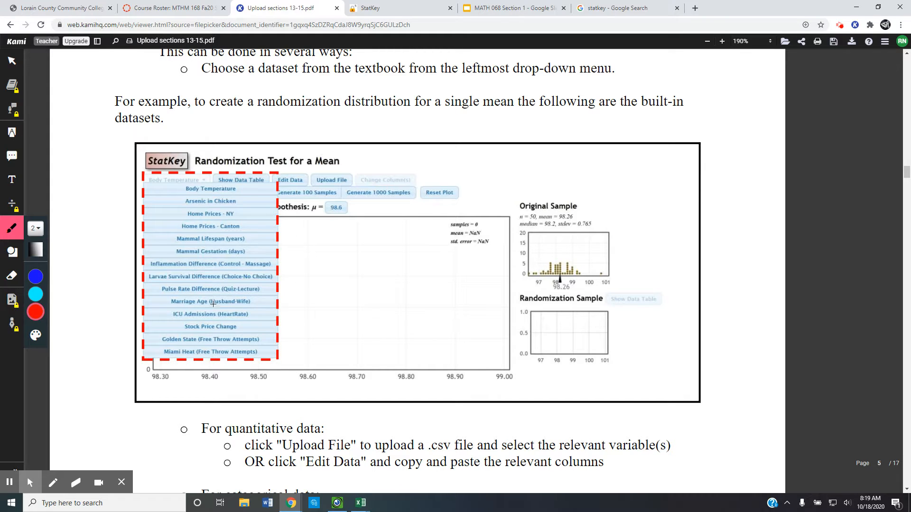
pyautogui.scroll(-1, 307, 306)
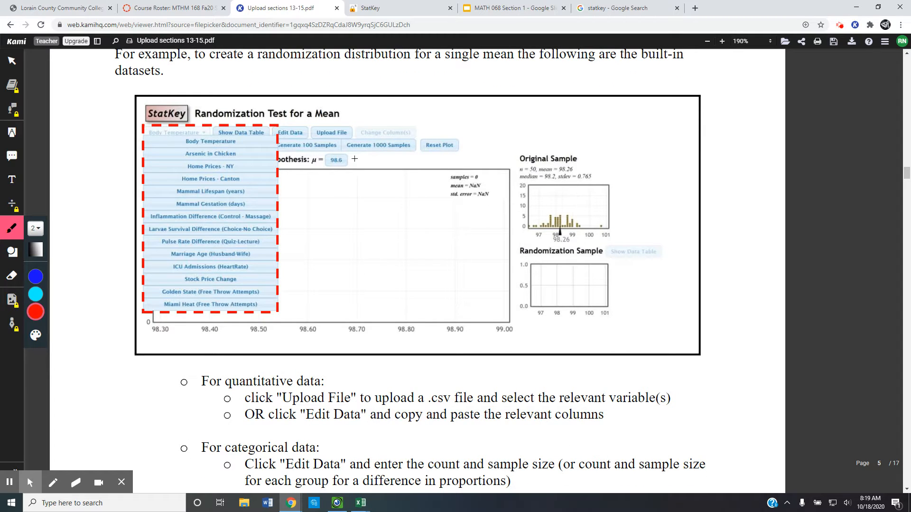
pyautogui.click(379, 11)
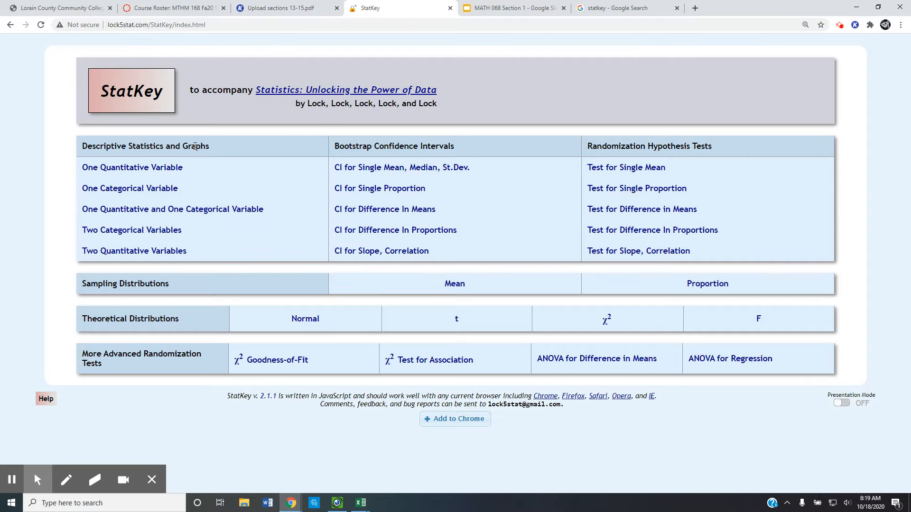
pyautogui.click(636, 169)
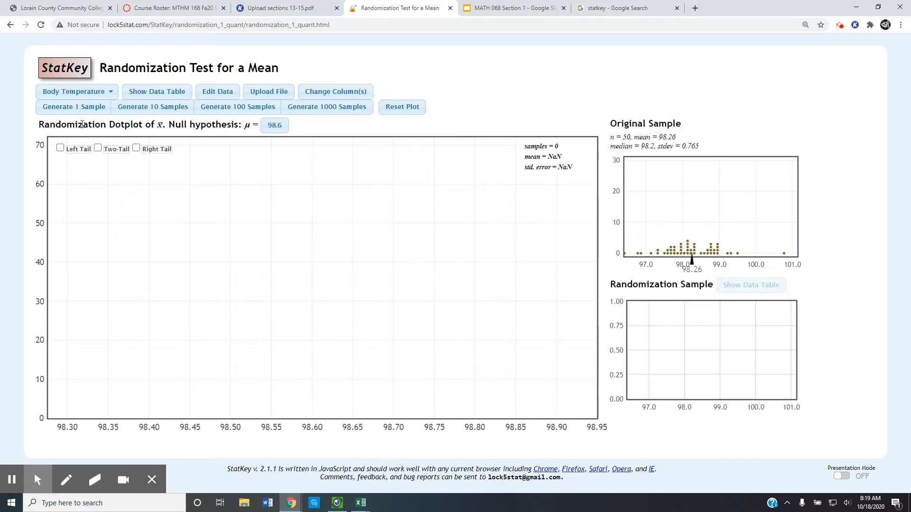
pyautogui.click(90, 93)
pyautogui.click(91, 101)
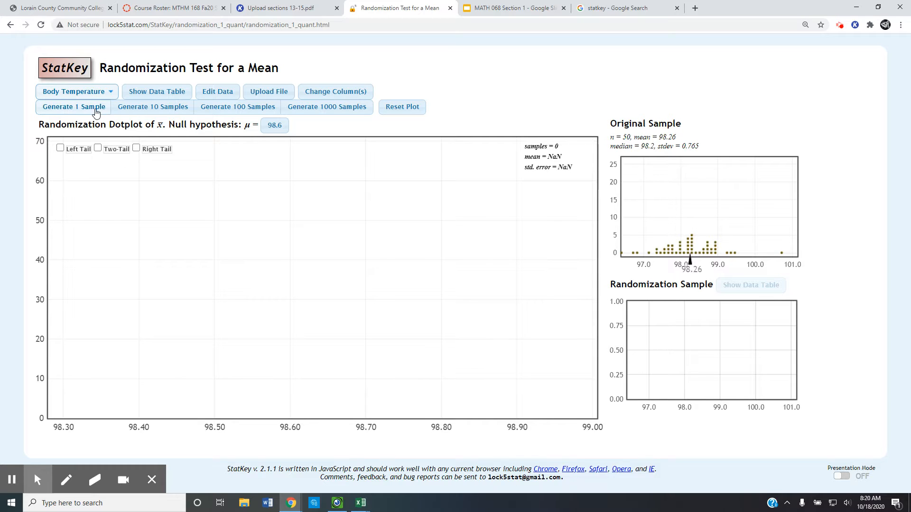
# Step: Generate 20 randomization samples for the Body Temperature data, one sample at a time
pyautogui.click(93, 110)
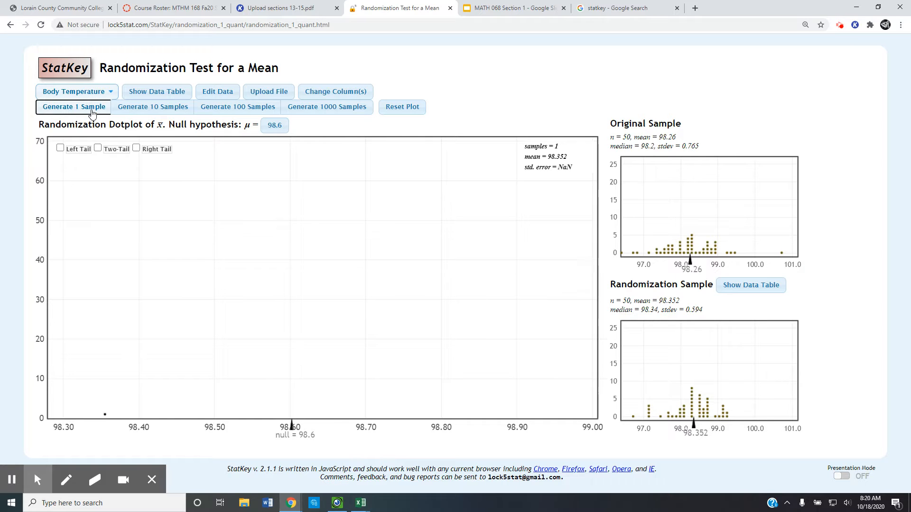
pyautogui.click(93, 112)
pyautogui.click(93, 112)
pyautogui.click(92, 112)
pyautogui.click(93, 112)
pyautogui.click(93, 112)
pyautogui.click(93, 111)
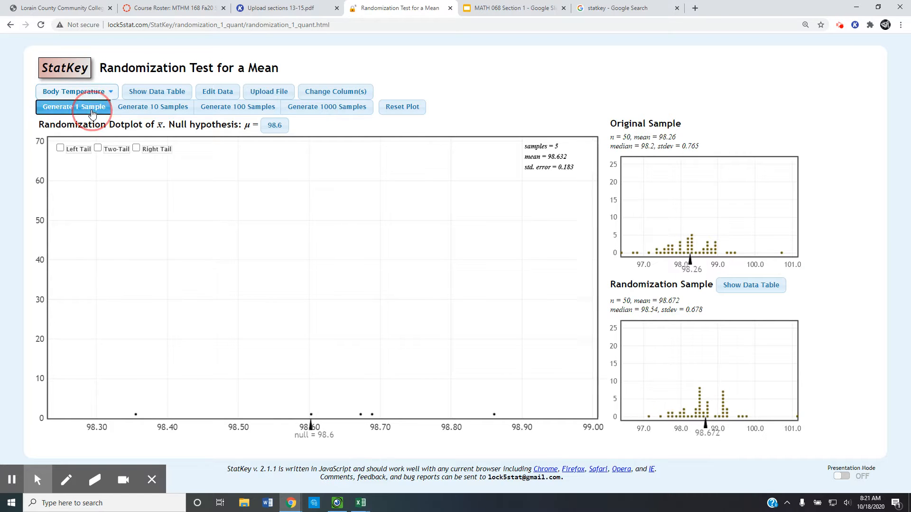
pyautogui.doubleClick(93, 112)
pyautogui.click(92, 112)
pyautogui.doubleClick(93, 112)
pyautogui.click(92, 111)
pyautogui.doubleClick(93, 112)
pyautogui.doubleClick(92, 112)
pyautogui.click(92, 112)
pyautogui.doubleClick(93, 112)
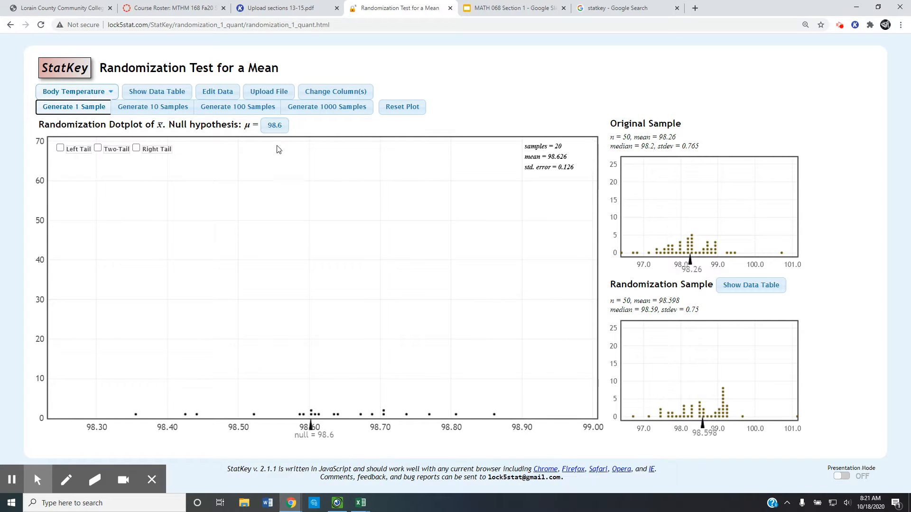
# Step: Read the notes on entering quantitative and categorical data, down to the pictured Edit data dialog
pyautogui.click(300, 8)
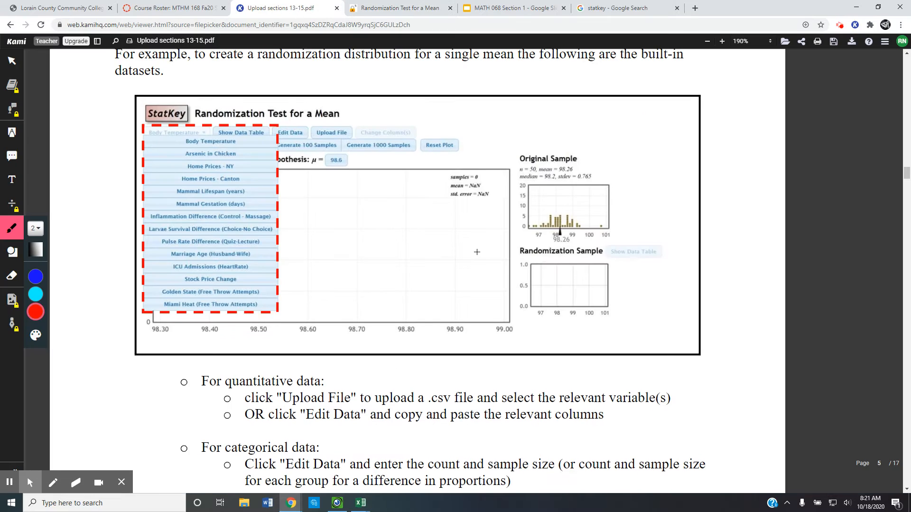
pyautogui.scroll(-5, 476, 251)
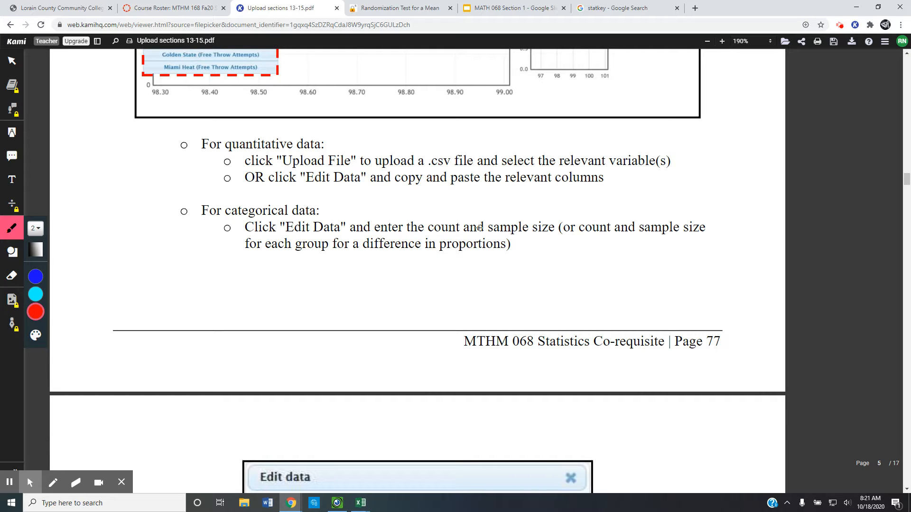
pyautogui.scroll(-4, 499, 243)
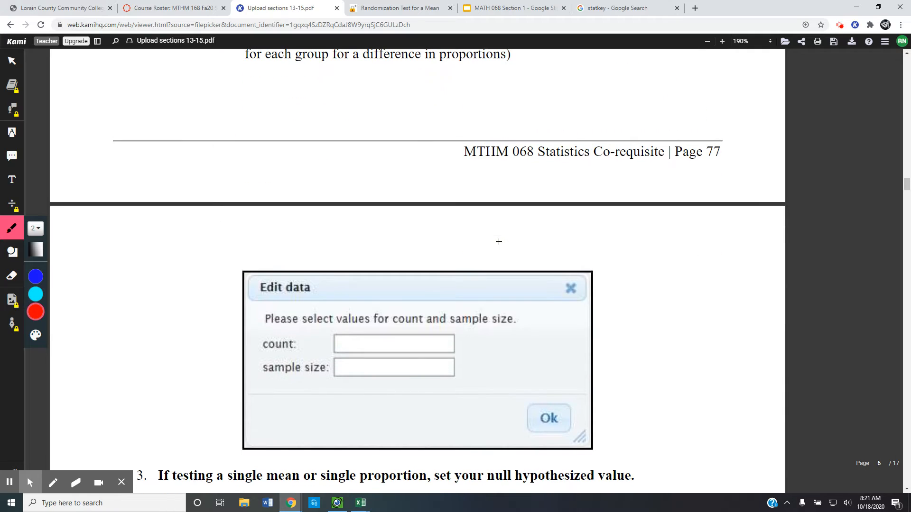
# Step: Open StatKey's randomization test for a single proportion and edit the data to a count of 3 and a sample size of 17
pyautogui.click(388, 10)
pyautogui.click(66, 69)
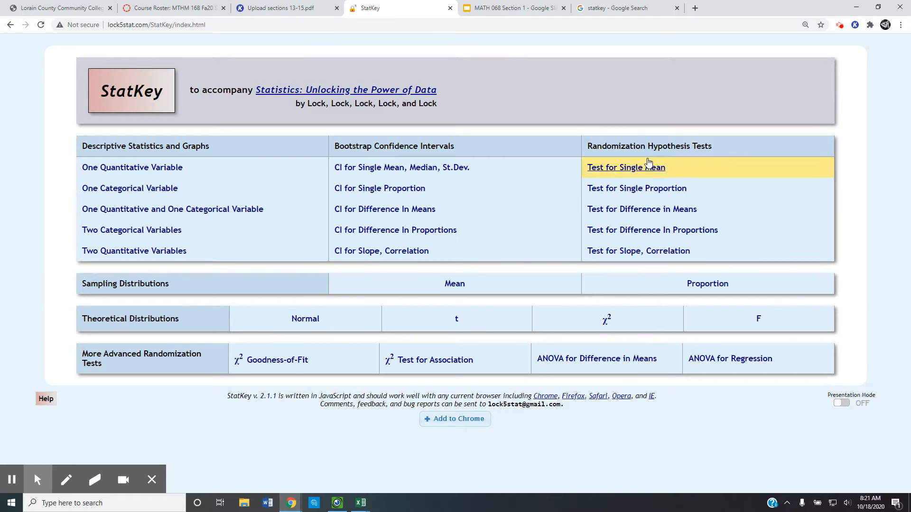
pyautogui.click(646, 195)
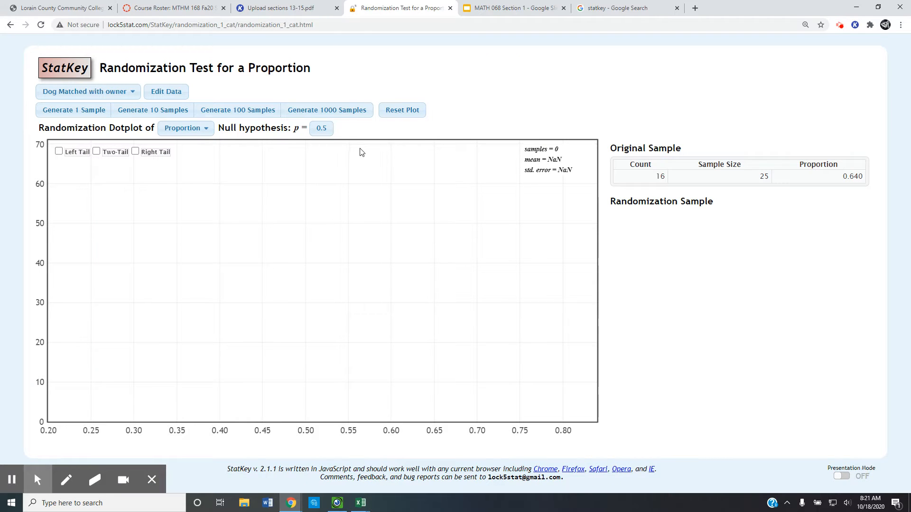
pyautogui.click(163, 91)
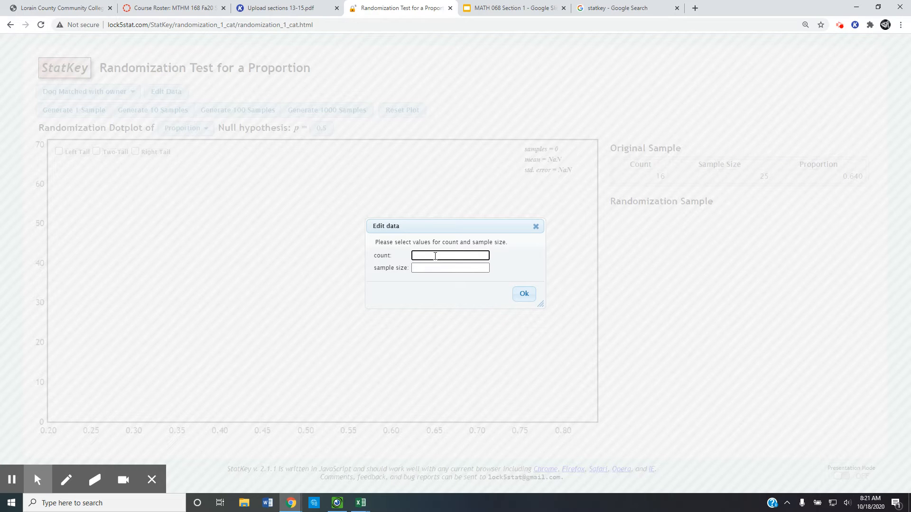
pyautogui.write('3')
pyautogui.click(435, 267)
pyautogui.write('17')
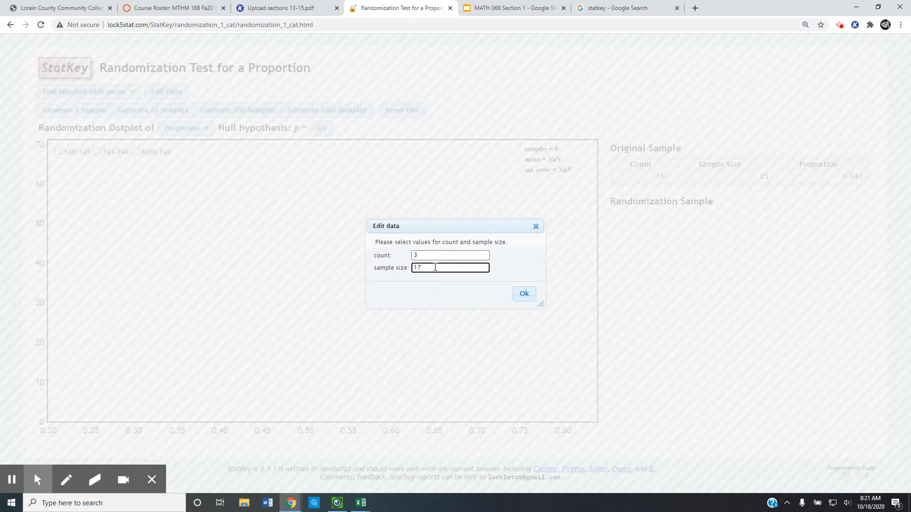
pyautogui.click(527, 297)
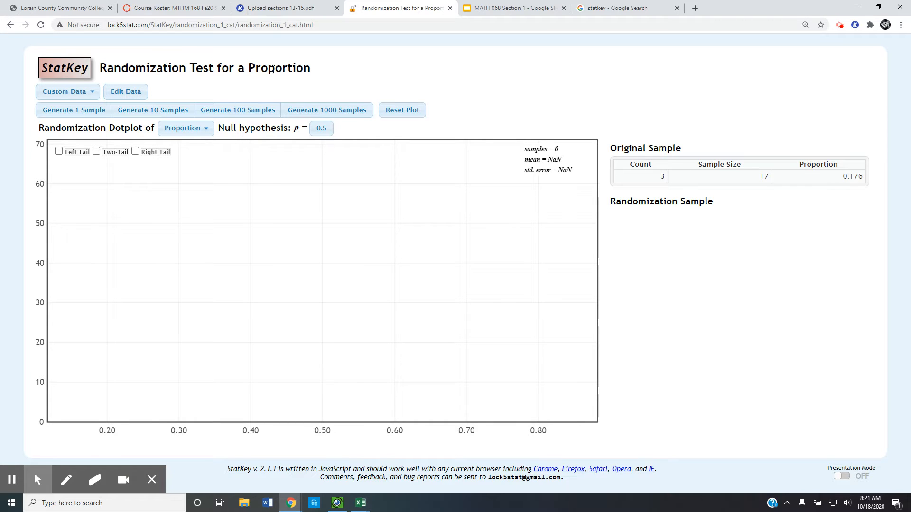
# Step: Reopen the custom data for editing, accept its existing entries, and return to the StatKey home page
pyautogui.click(137, 91)
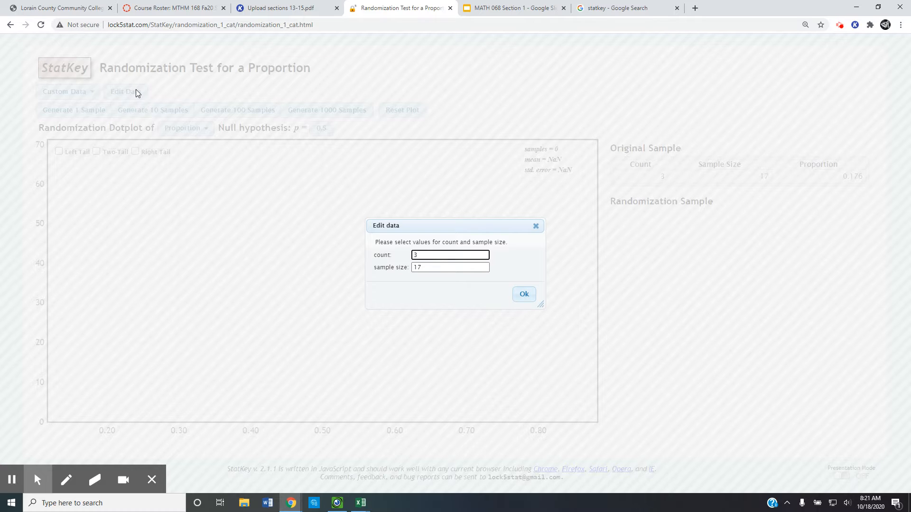
pyautogui.click(76, 70)
pyautogui.click(522, 294)
pyautogui.click(67, 70)
# Step: Read item 3 of the notes on setting the null hypothesized value, including the pictured Define Null Hypothesis box
pyautogui.click(258, 8)
pyautogui.scroll(-6, 465, 387)
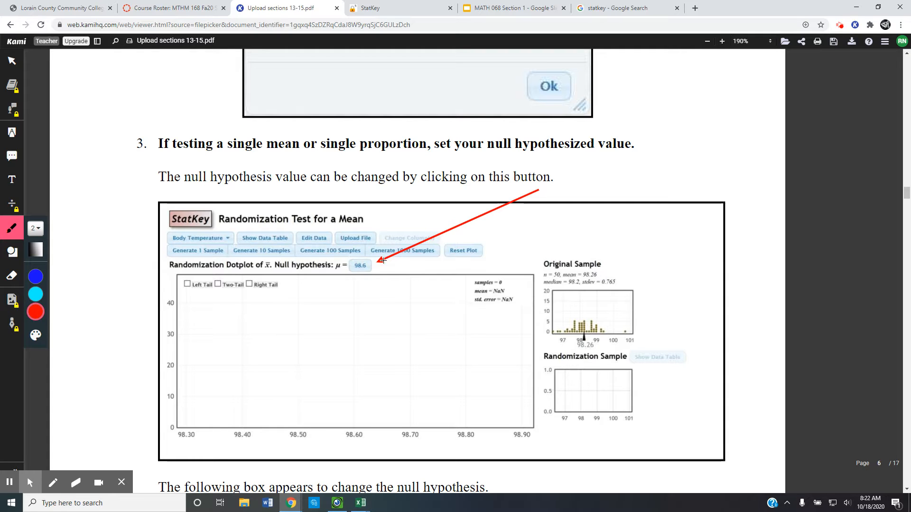
pyautogui.scroll(-1, 400, 261)
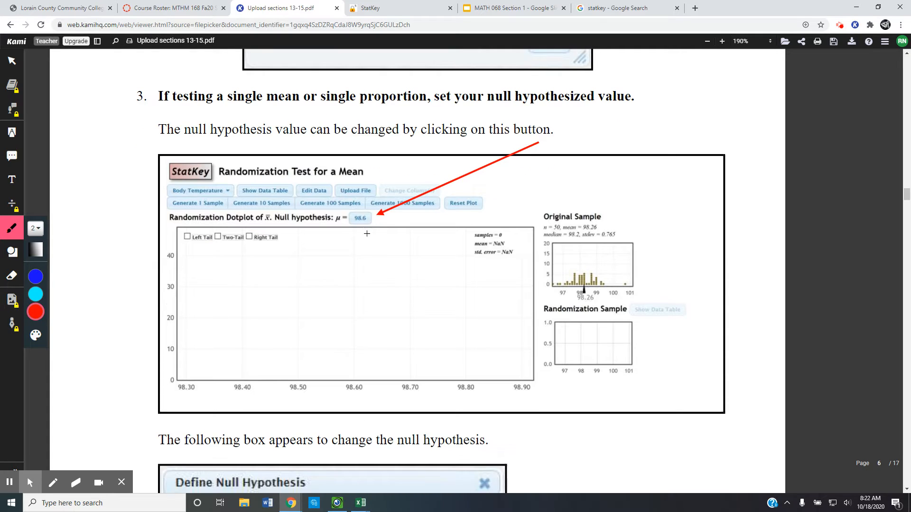
pyautogui.scroll(-6, 355, 223)
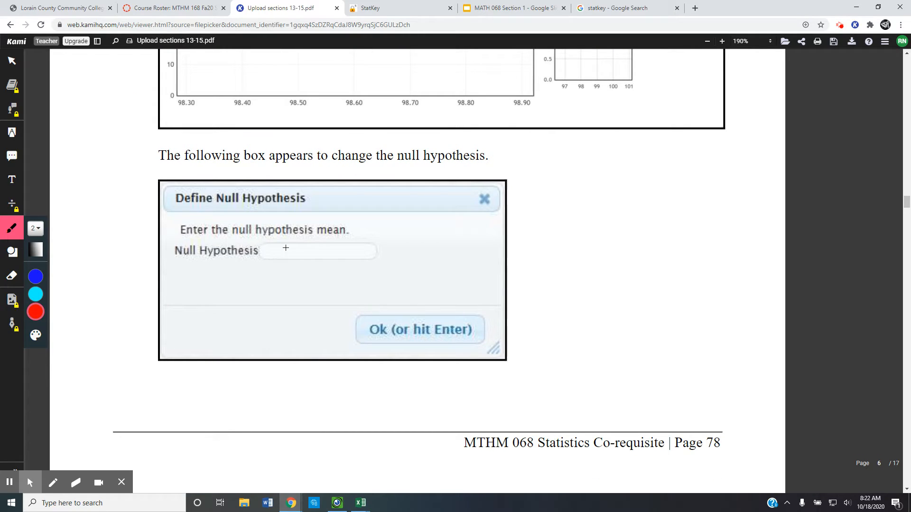
pyautogui.scroll(6, 299, 255)
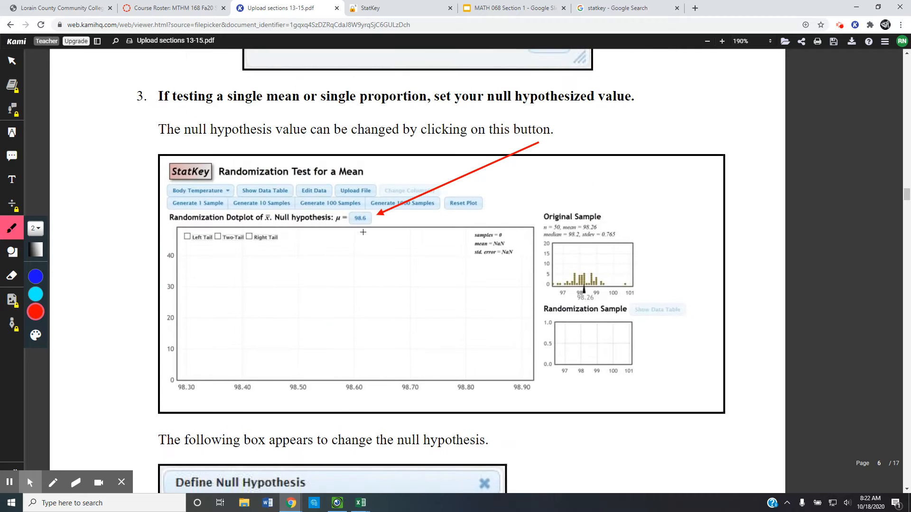
# Step: Open StatKey's randomization test for a single mean and generate 1000 samples from the Body Temperature data
pyautogui.click(419, 9)
pyautogui.click(642, 174)
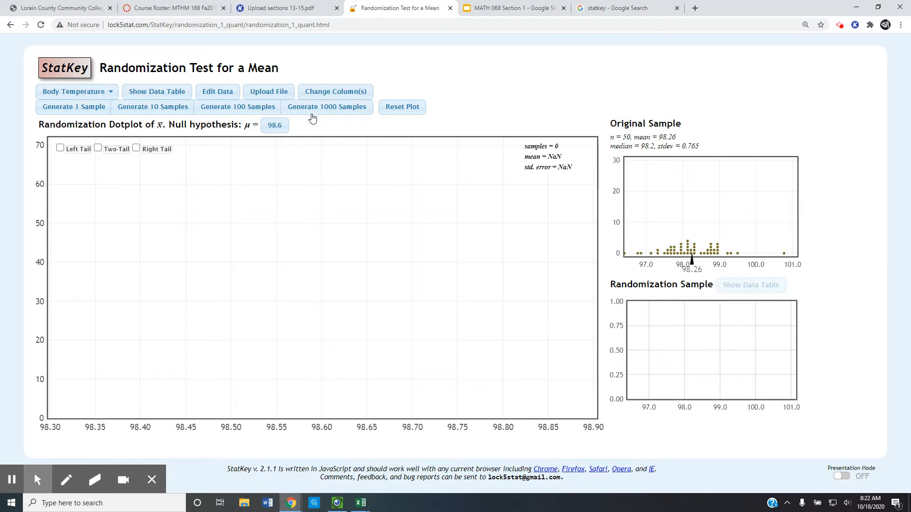
pyautogui.click(314, 110)
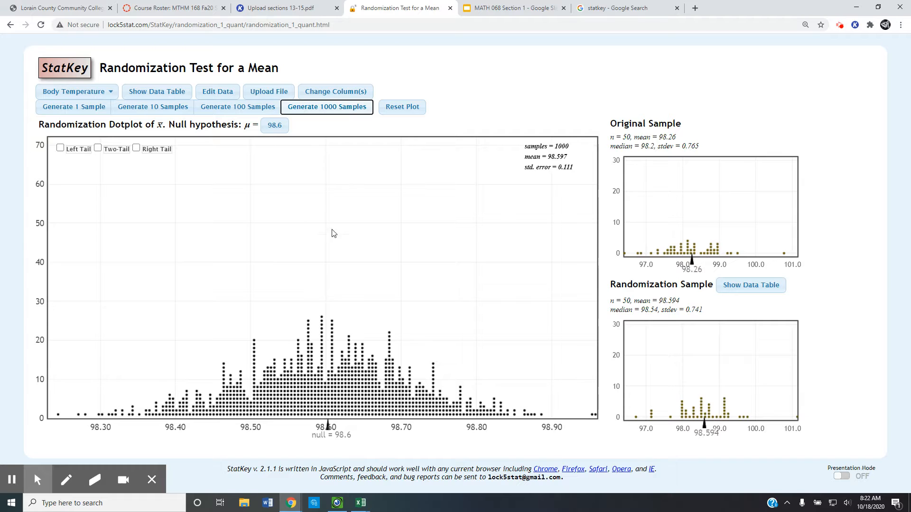
# Step: Set the null hypothesis mean to 98.1 and generate 100 randomization samples
pyautogui.click(274, 125)
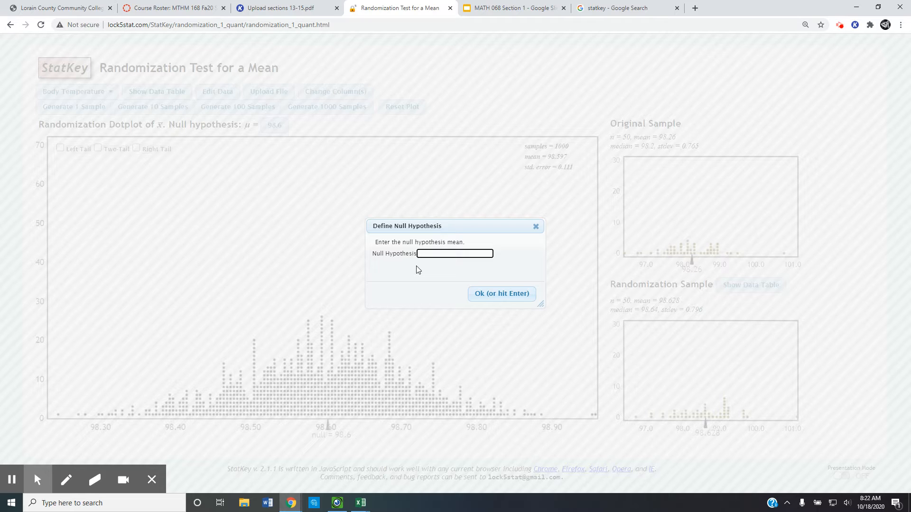
pyautogui.write('98.1')
pyautogui.press('Return')
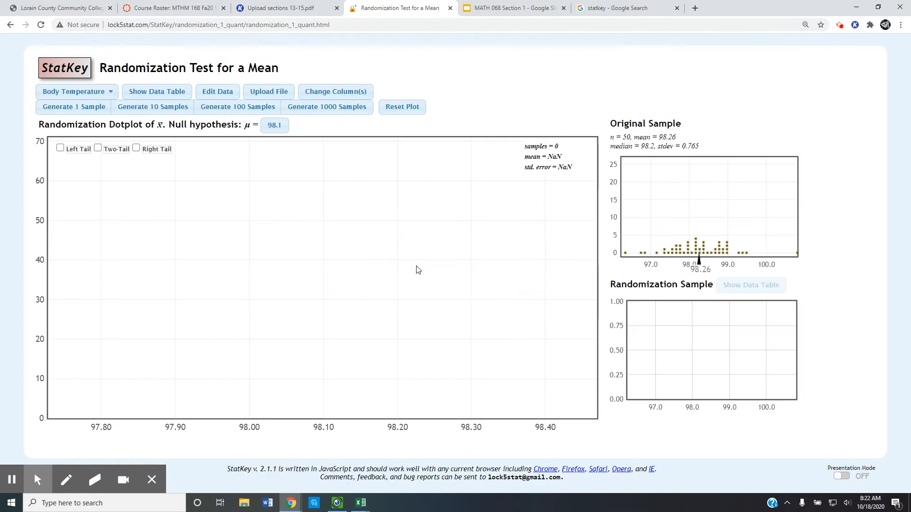
pyautogui.click(268, 111)
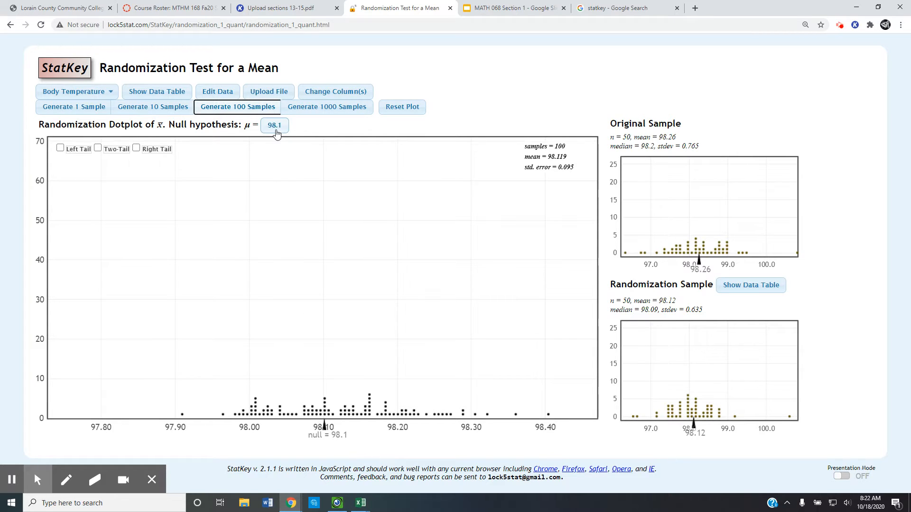
# Step: Reset the randomization plot, return to the StatKey home page, and reopen the randomization test for a single mean
pyautogui.click(411, 112)
pyautogui.click(80, 74)
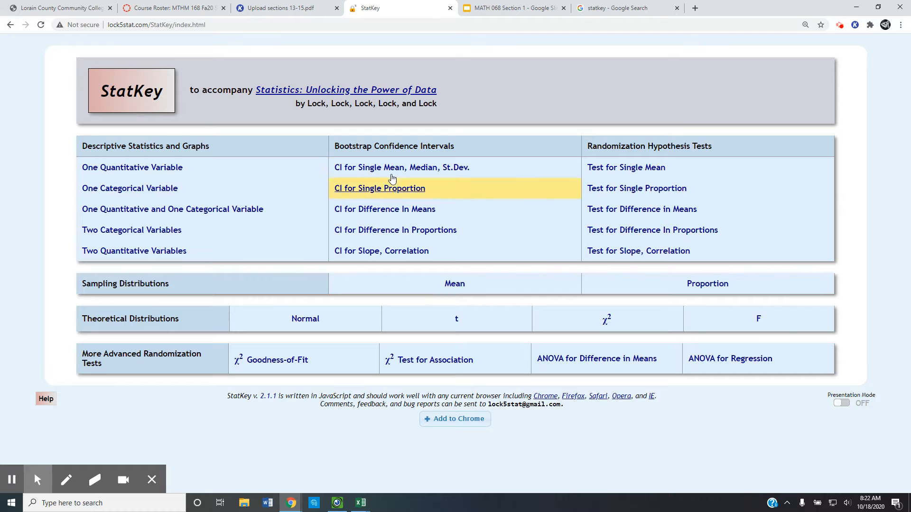
pyautogui.click(650, 172)
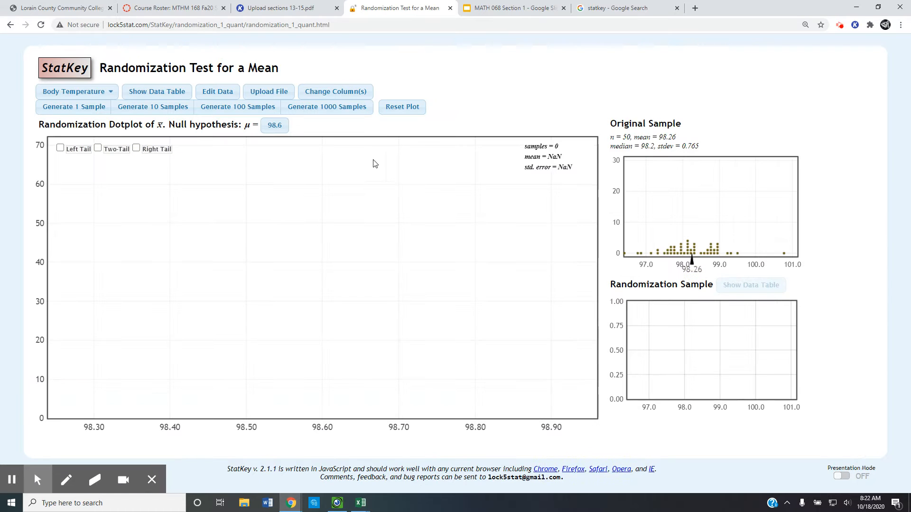
# Step: Switch to the course notes and read item 4 on generating a randomization distribution, including the pictured original sample and dotplot
pyautogui.click(283, 8)
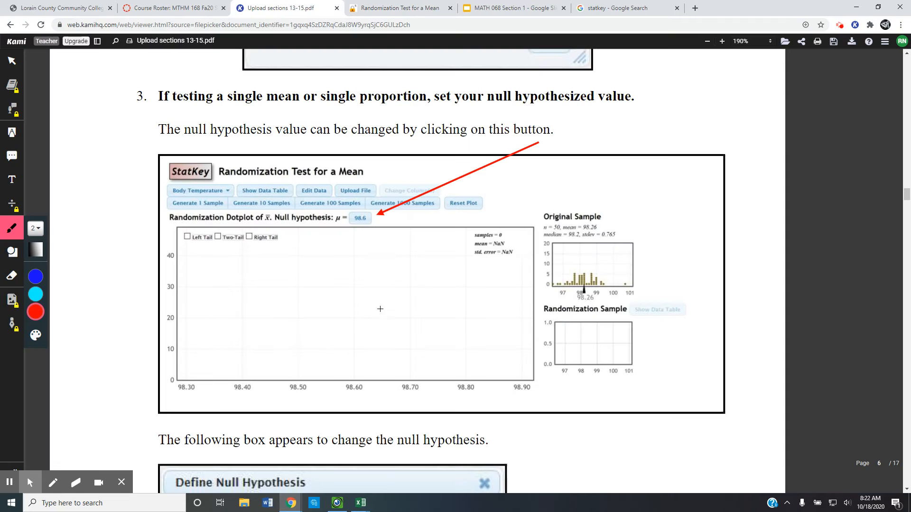
pyautogui.scroll(-6, 380, 294)
pyautogui.scroll(-10, 393, 332)
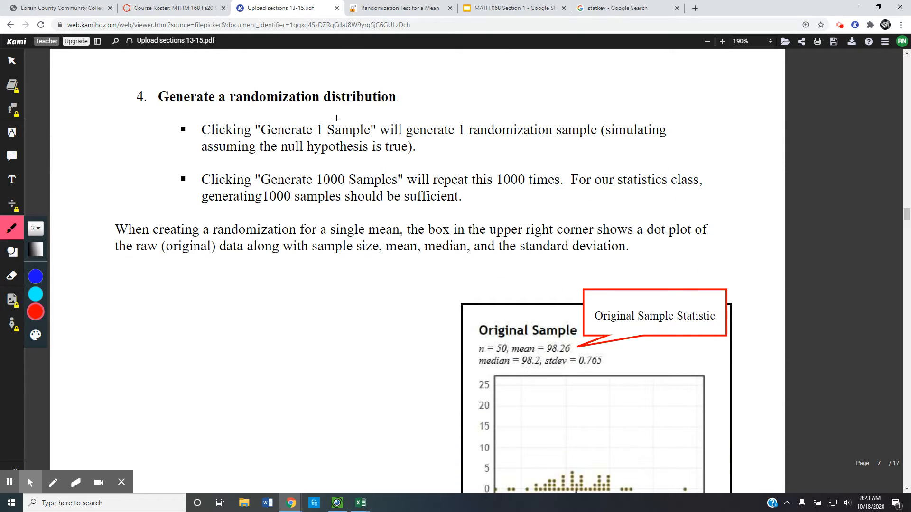
pyautogui.scroll(-3, 322, 142)
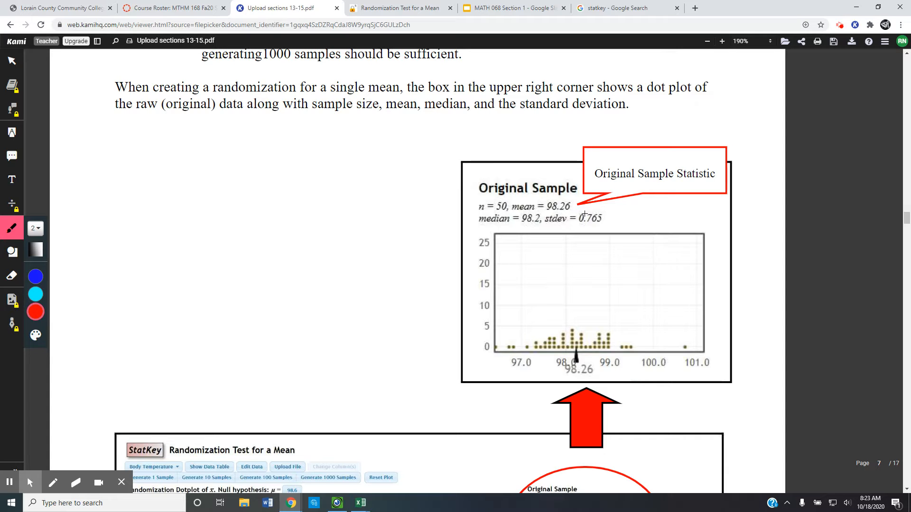
pyautogui.scroll(-2, 600, 212)
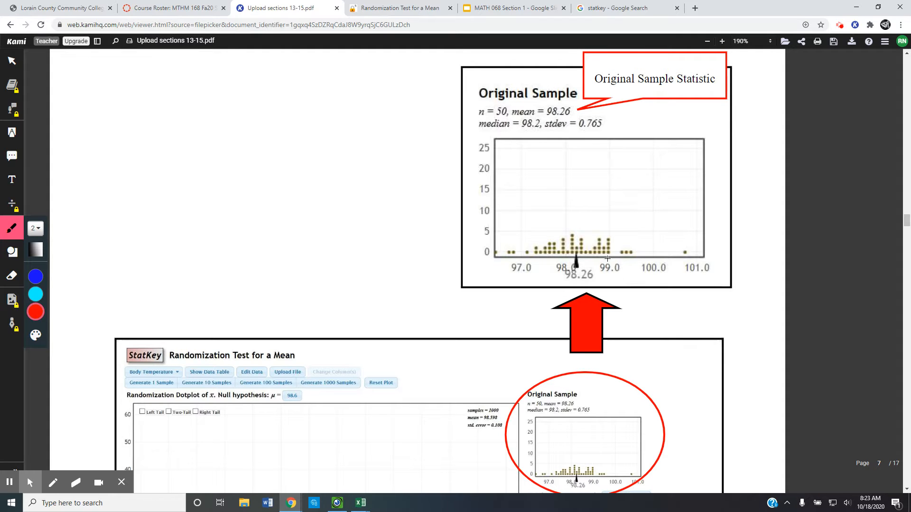
pyautogui.scroll(-4, 580, 203)
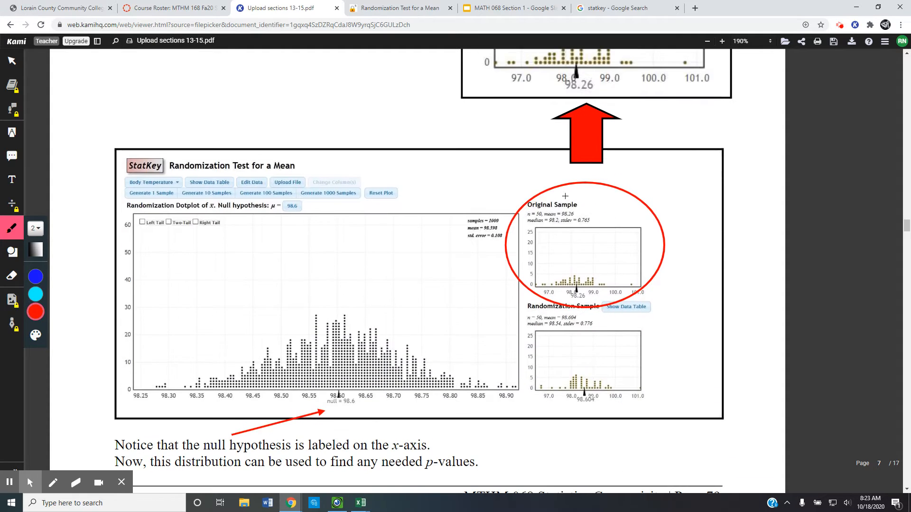
pyautogui.scroll(-1, 531, 258)
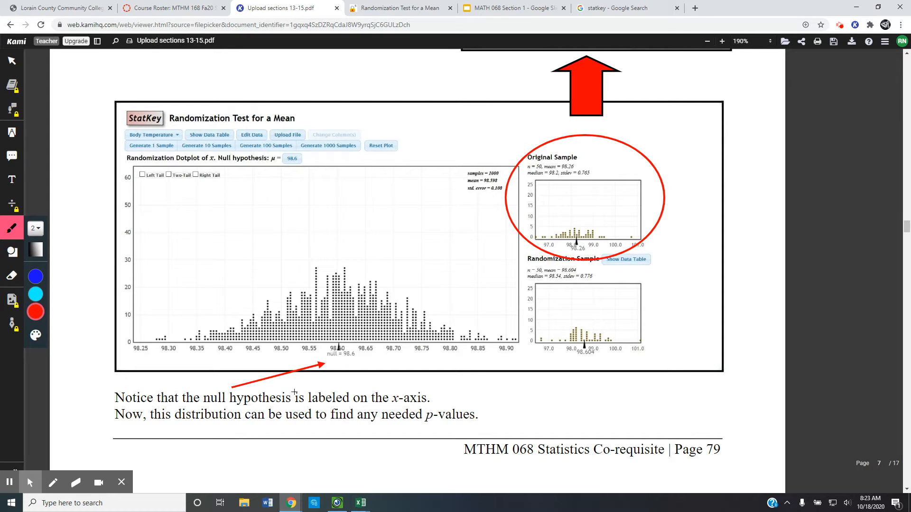
# Step: Mark up the pictured test in red: underline "null hypothesis is" and the standard error, and box the null label and tail options
pyautogui.moveTo(203, 404); pyautogui.dragTo(322, 411)
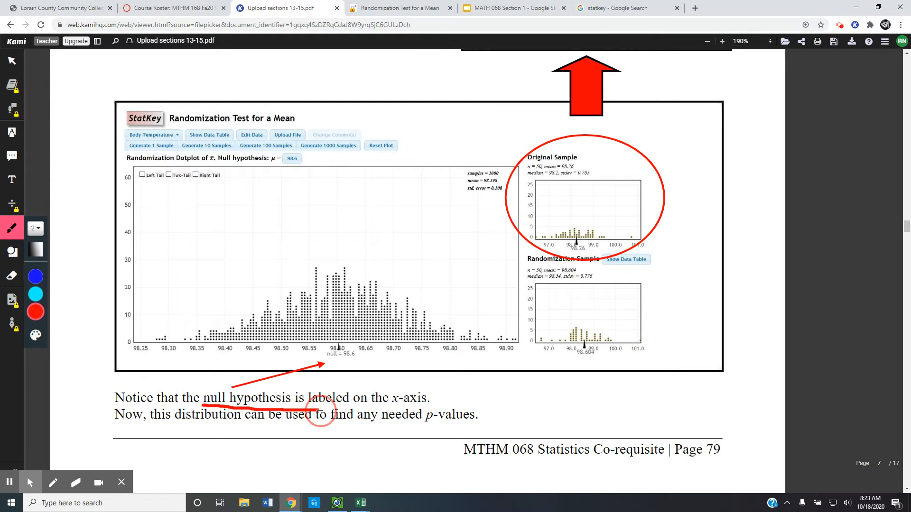
pyautogui.moveTo(314, 362)
pyautogui.mouseDown()
pyautogui.moveTo(366, 362)
pyautogui.moveTo(360, 338)
pyautogui.moveTo(324, 336)
pyautogui.moveTo(320, 363)
pyautogui.mouseUp()
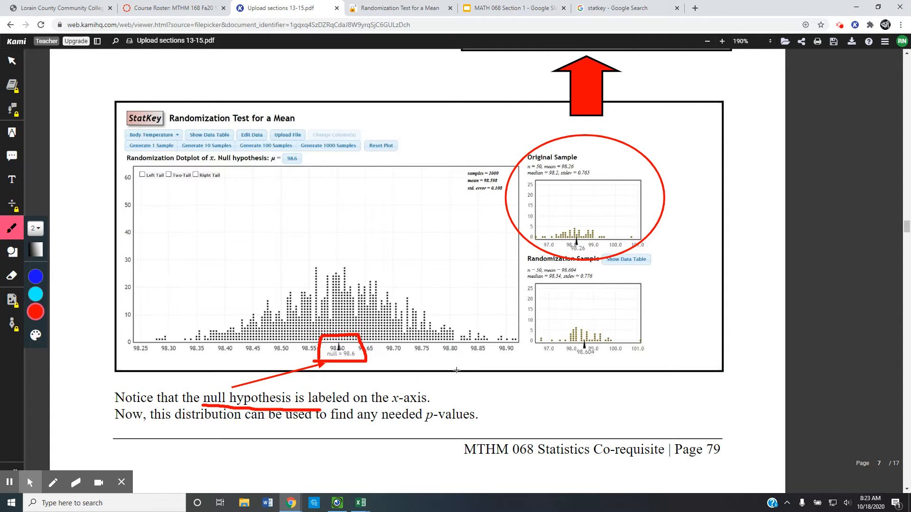
pyautogui.moveTo(462, 197); pyautogui.dragTo(496, 197)
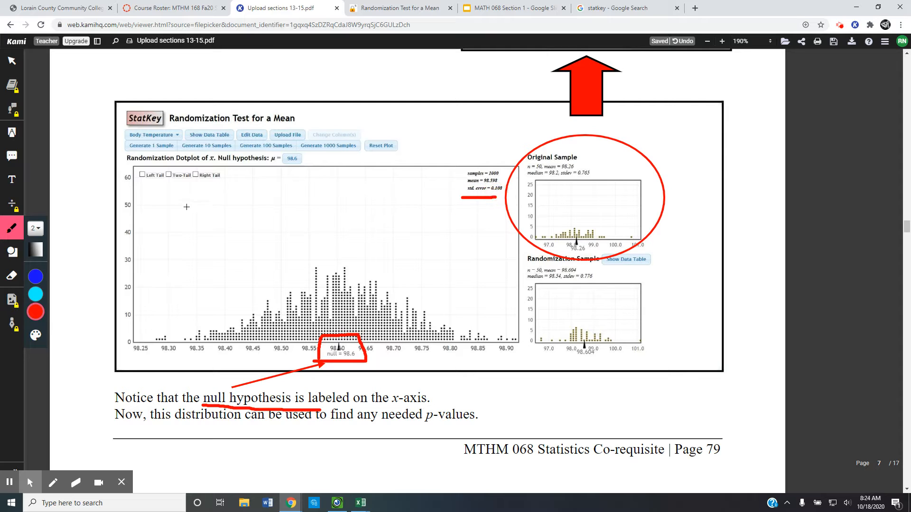
pyautogui.moveTo(133, 194)
pyautogui.mouseDown()
pyautogui.moveTo(227, 193)
pyautogui.moveTo(240, 168)
pyautogui.moveTo(199, 158)
pyautogui.moveTo(136, 161)
pyautogui.moveTo(131, 192)
pyautogui.moveTo(151, 191)
pyautogui.mouseUp()
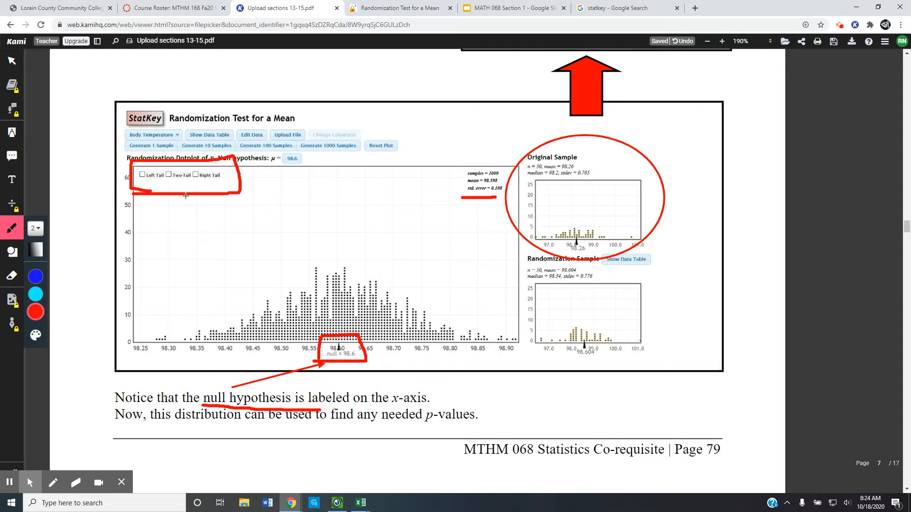
# Step: In the notes' hypothesis test table, box the "Left Tail Test" heading in red and underline its alternative hypothesis
pyautogui.scroll(-10, 413, 303)
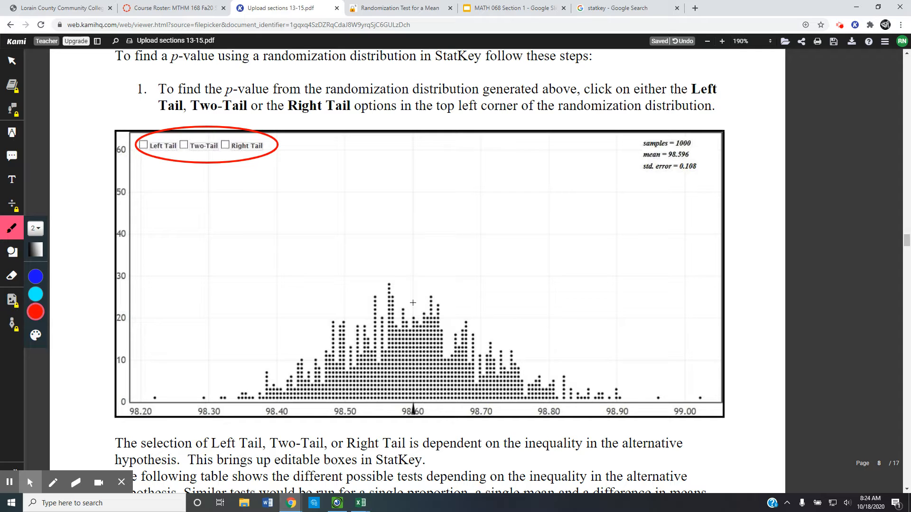
pyautogui.scroll(-4, 420, 306)
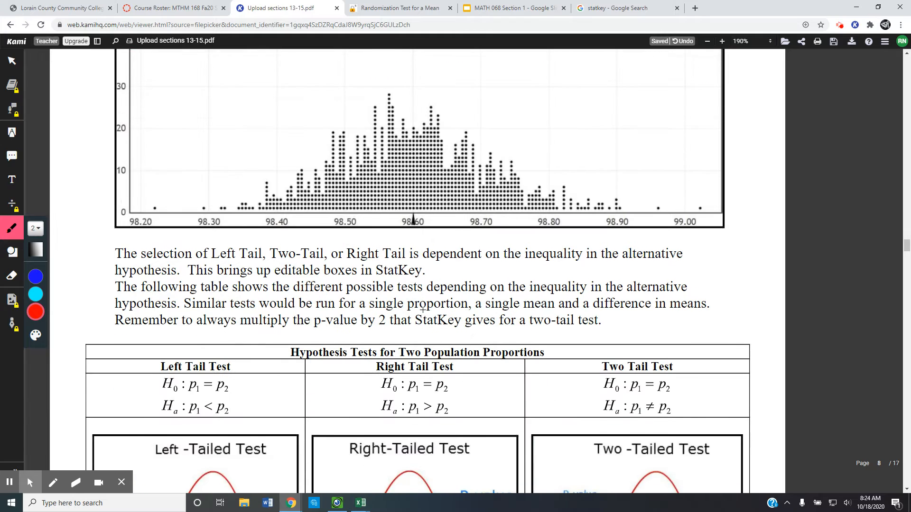
pyautogui.scroll(-4, 423, 310)
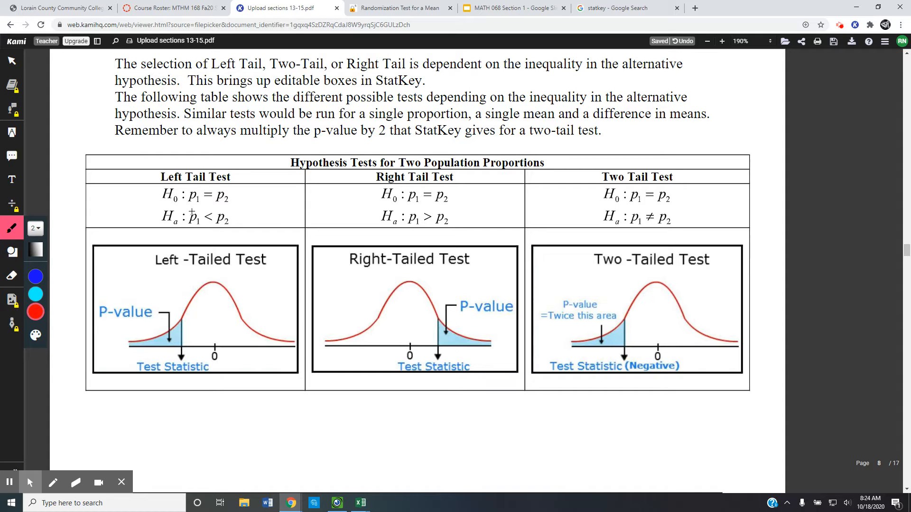
pyautogui.moveTo(152, 183)
pyautogui.mouseDown()
pyautogui.moveTo(239, 184)
pyautogui.moveTo(240, 166)
pyautogui.moveTo(147, 162)
pyautogui.mouseUp()
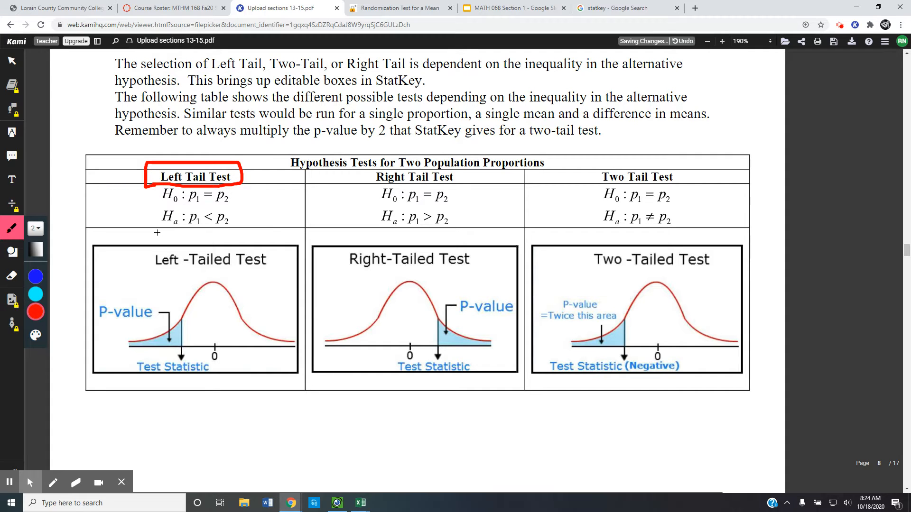
pyautogui.moveTo(155, 233); pyautogui.dragTo(240, 232)
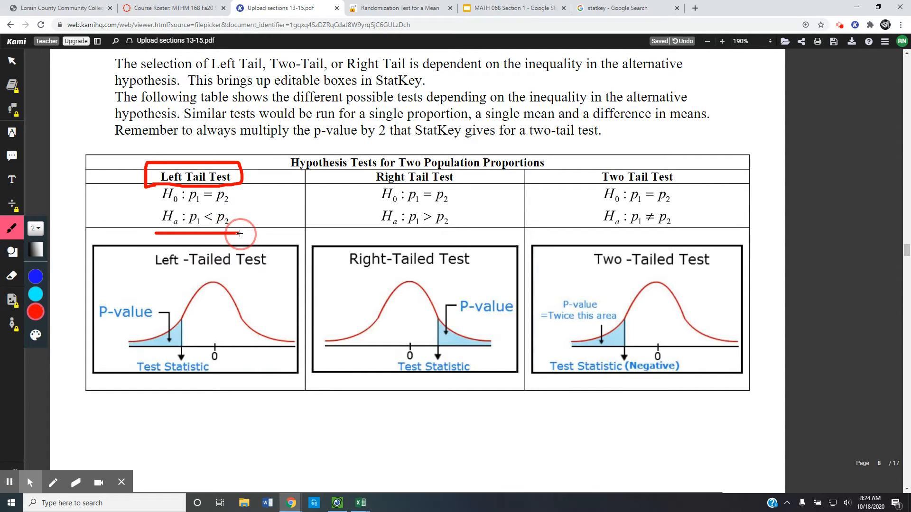
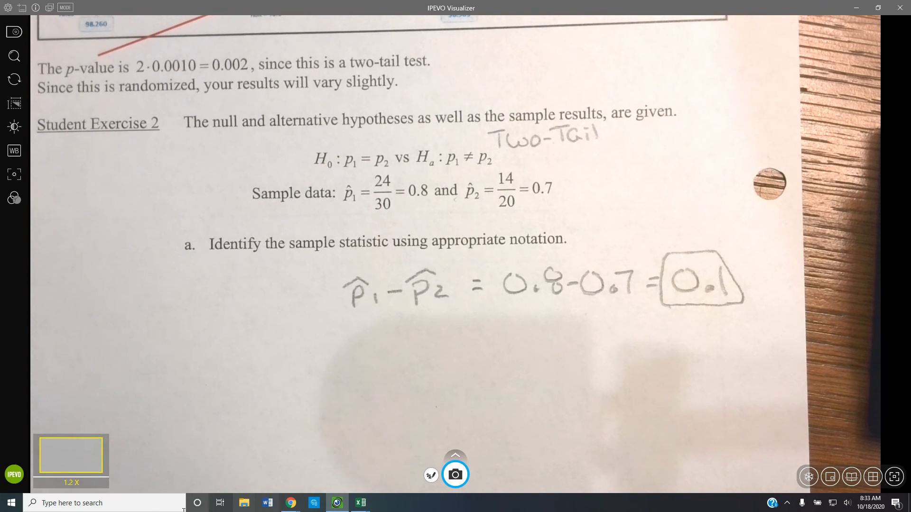
# Step: Leave the document camera view, go to Student Exercise 2 part b in the notes, and open StatKey's randomization test for difference in proportions
pyautogui.click(339, 505)
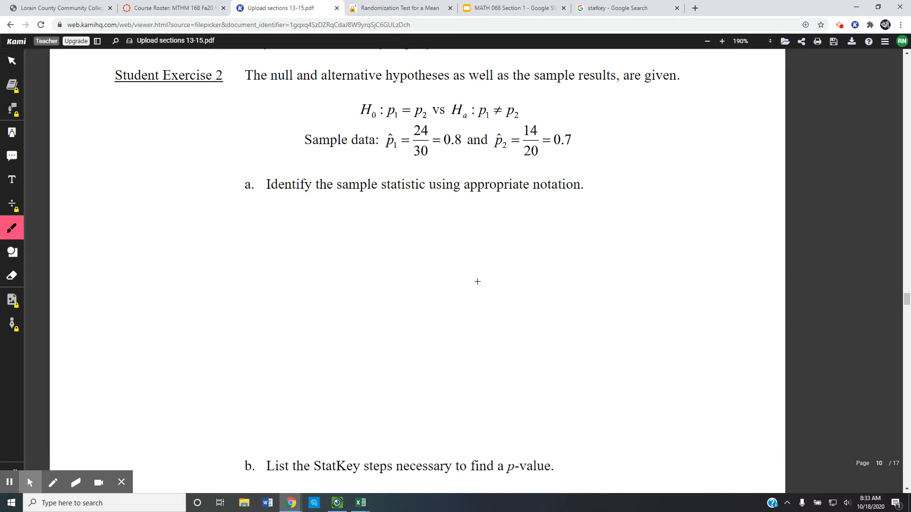
pyautogui.scroll(-5, 477, 281)
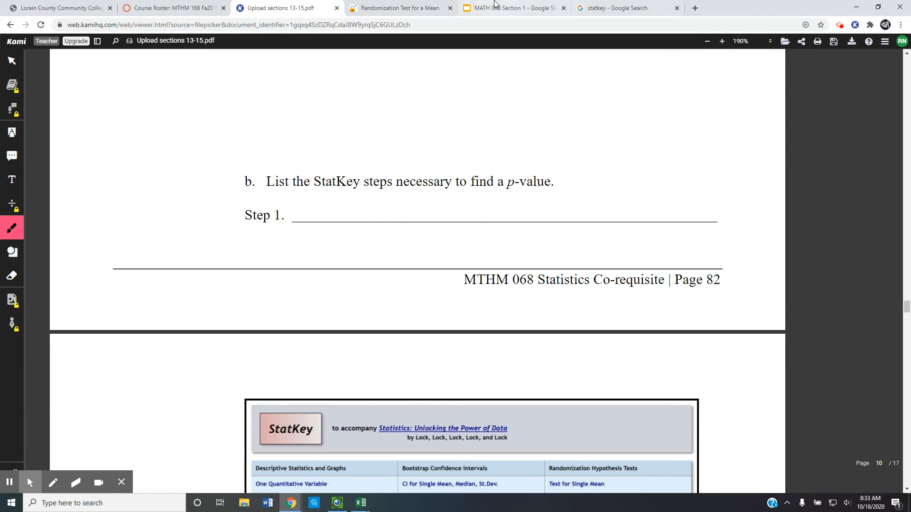
pyautogui.click(412, 11)
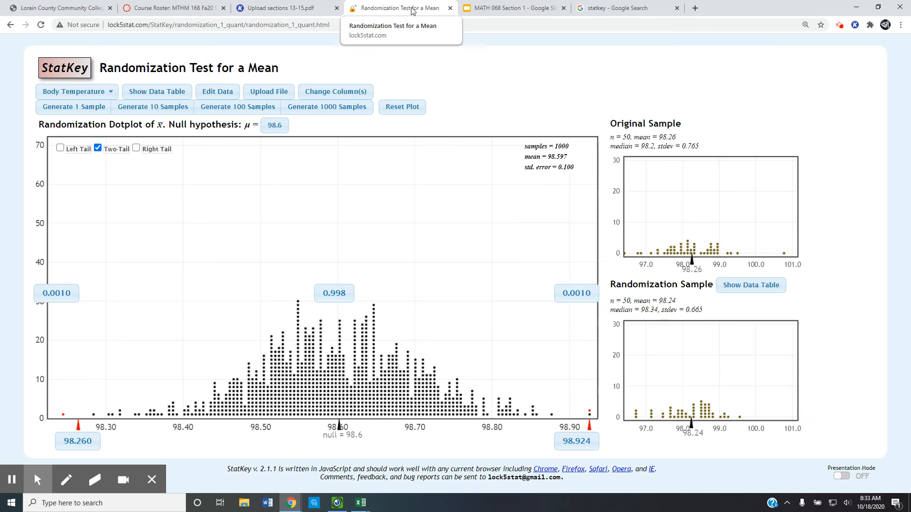
pyautogui.click(61, 76)
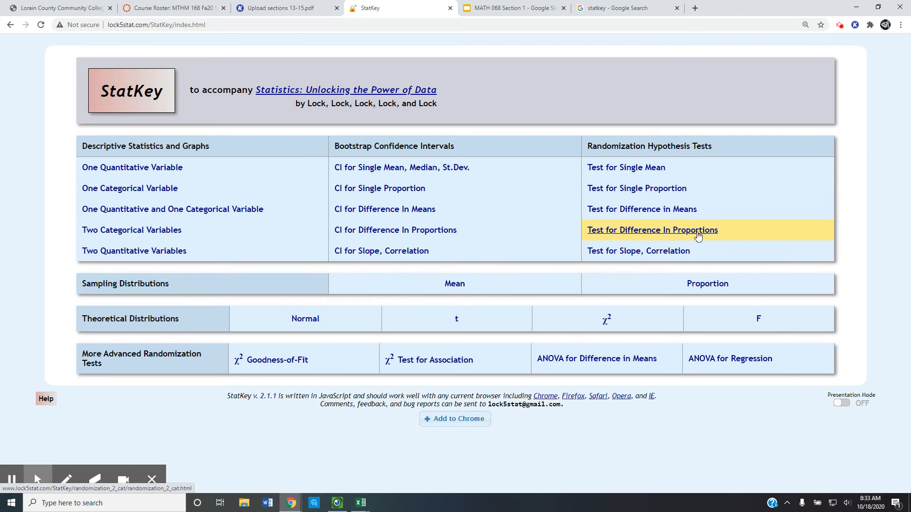
pyautogui.click(662, 234)
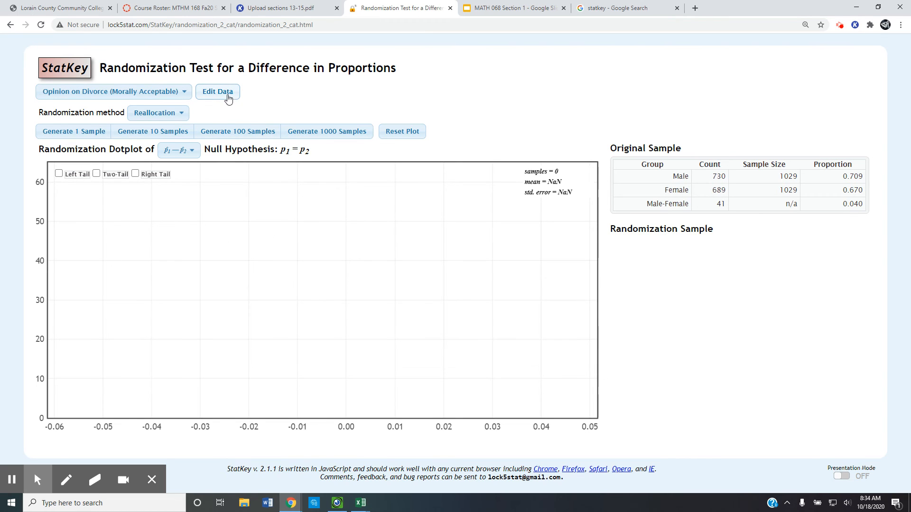
# Step: Edit the data to group 1 count 24 with sample size 30, and group 2 count 14 with sample size 20
pyautogui.click(228, 98)
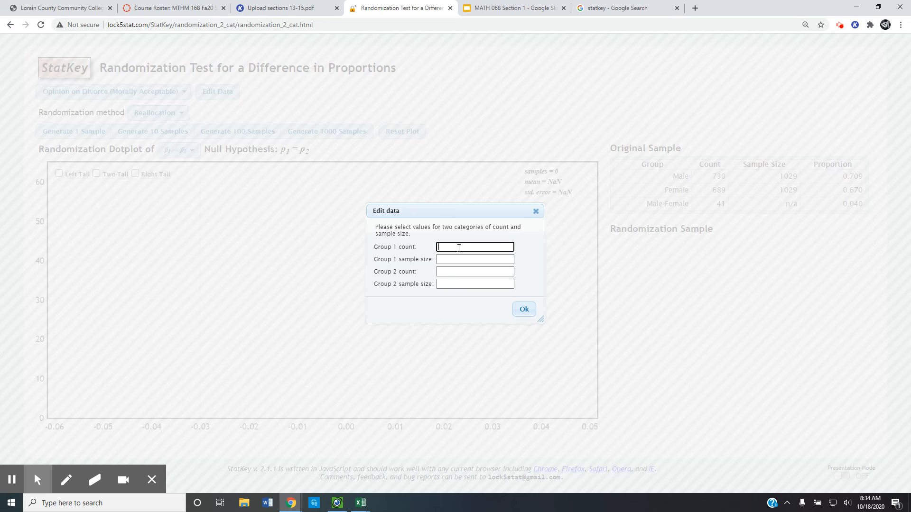
pyautogui.write('24')
pyautogui.click(457, 258)
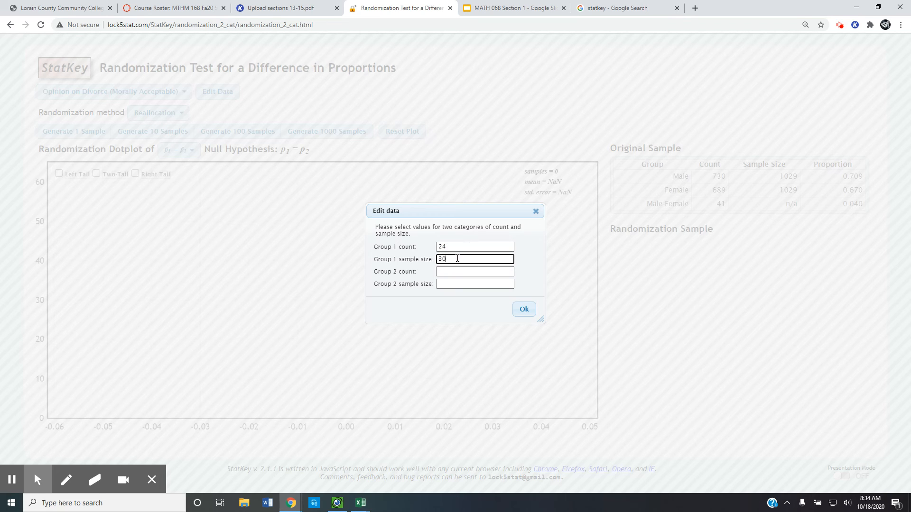
pyautogui.click(452, 271)
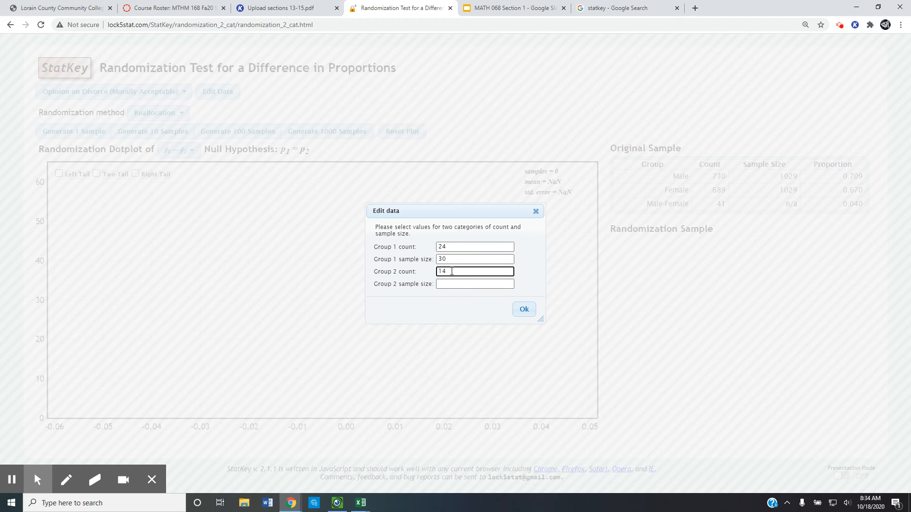
pyautogui.click(452, 284)
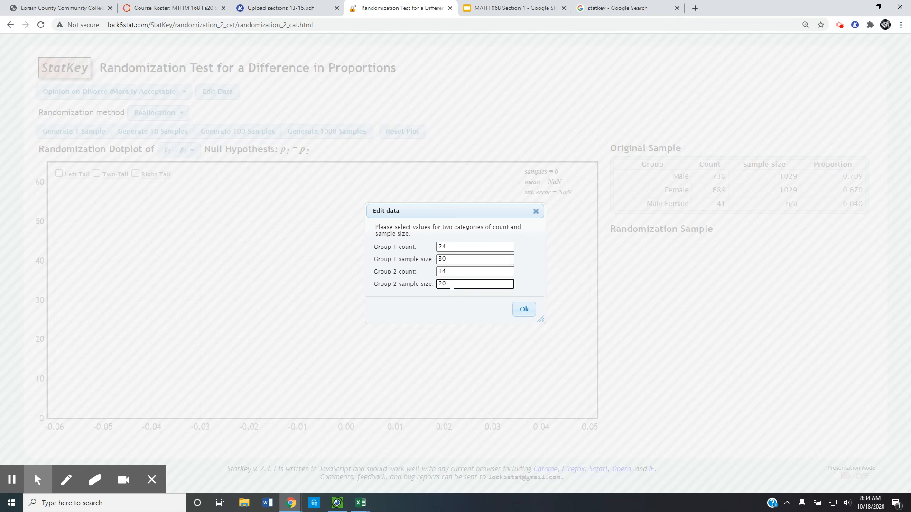
pyautogui.write('20')
pyautogui.click(524, 311)
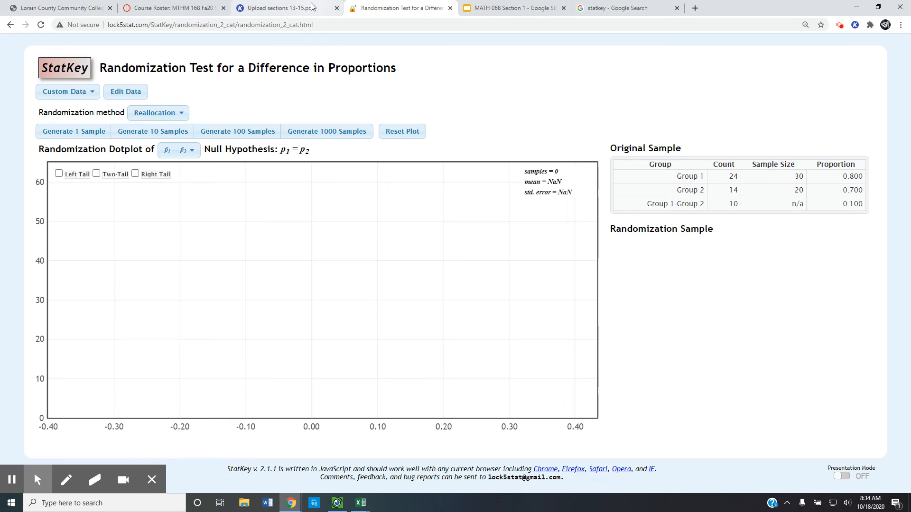
# Step: Check Steps 2 to 4 of the exercise in the notes, and generate 1000 randomization samples in StatKey
pyautogui.click(284, 8)
pyautogui.scroll(-10, 301, 124)
pyautogui.scroll(-3, 375, 427)
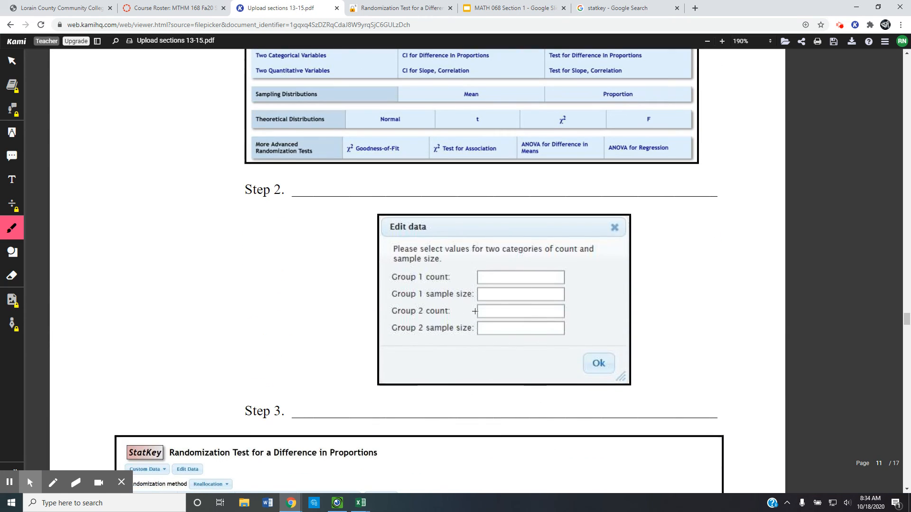
pyautogui.scroll(-6, 475, 311)
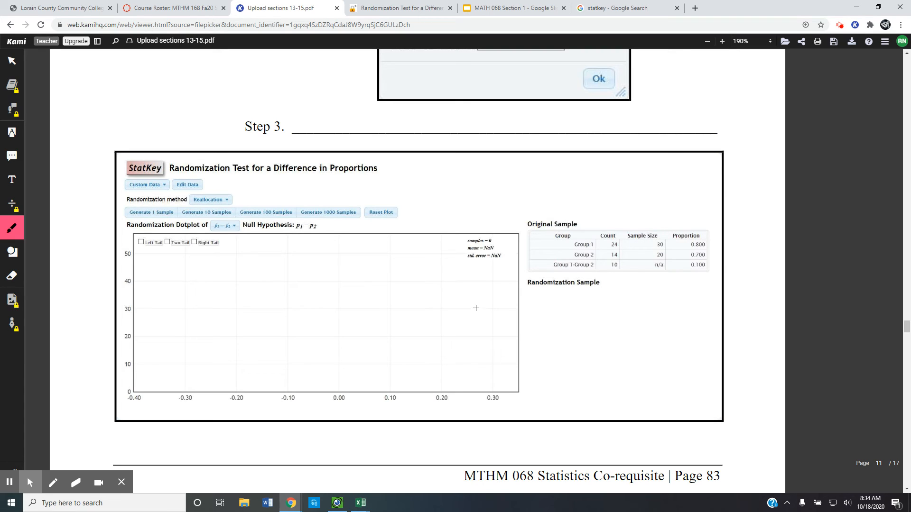
pyautogui.scroll(-7, 517, 313)
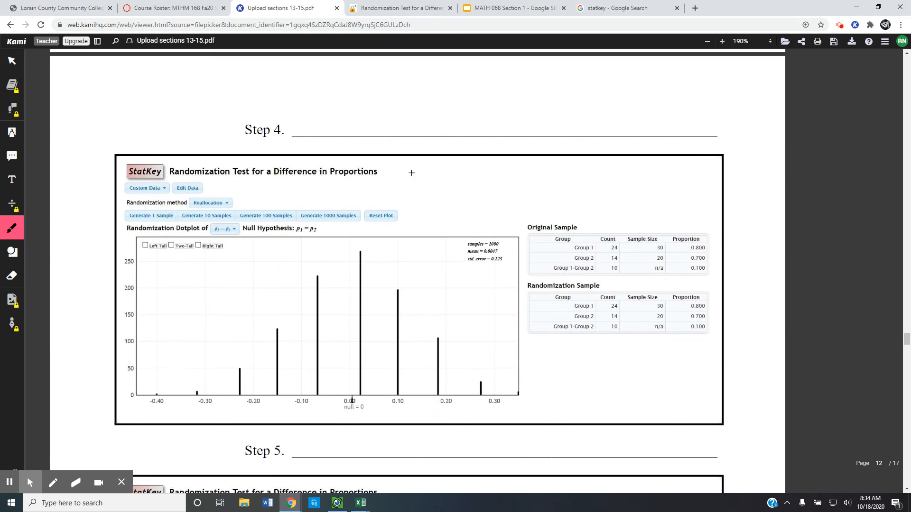
pyautogui.click(413, 11)
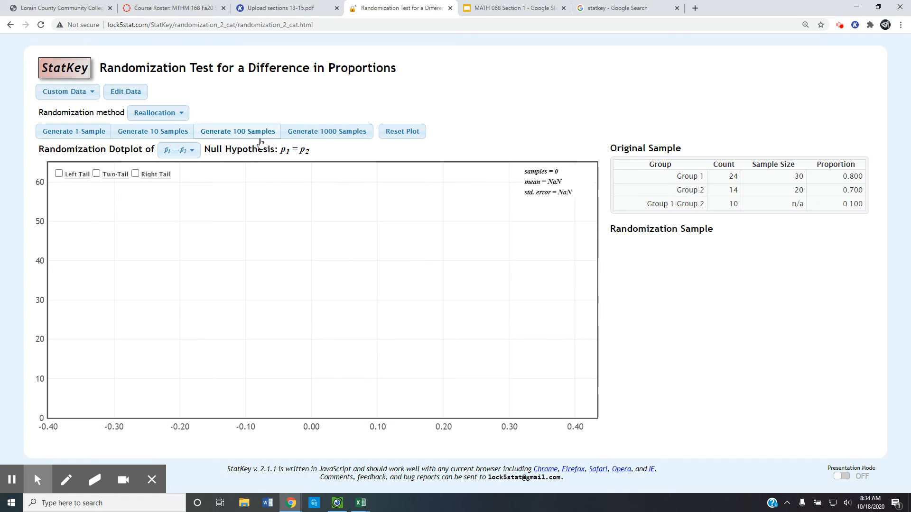
pyautogui.click(321, 133)
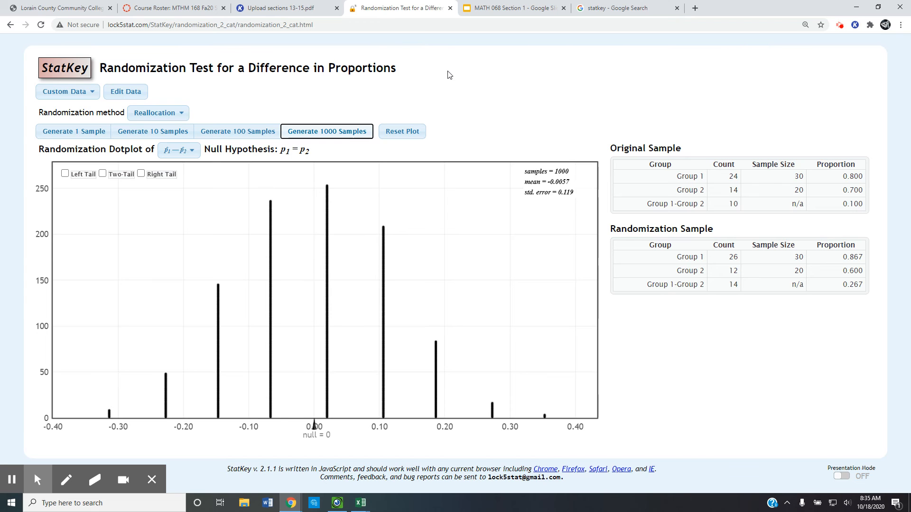
# Step: Check the alternative hypothesis of Student Exercise 2 in the notes, and turn on the two-tail display on StatKey's randomization dotplot
pyautogui.click(307, 10)
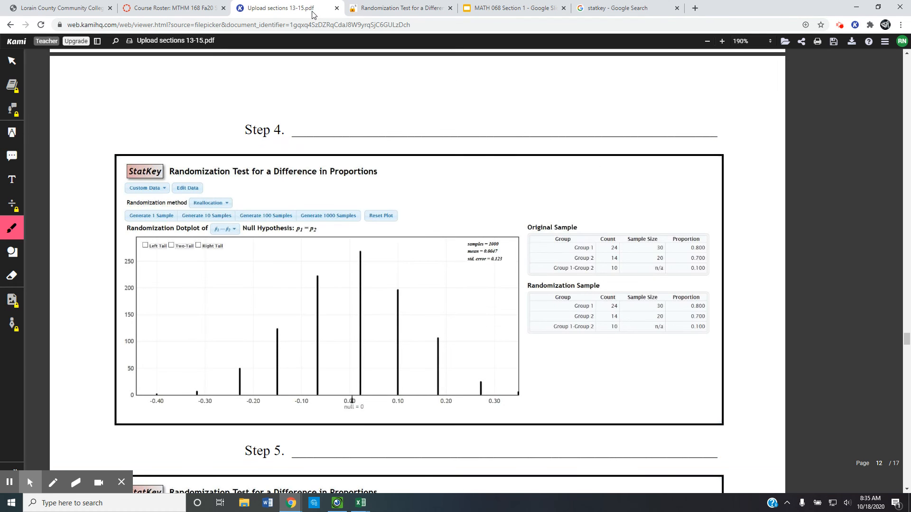
pyautogui.scroll(12, 435, 273)
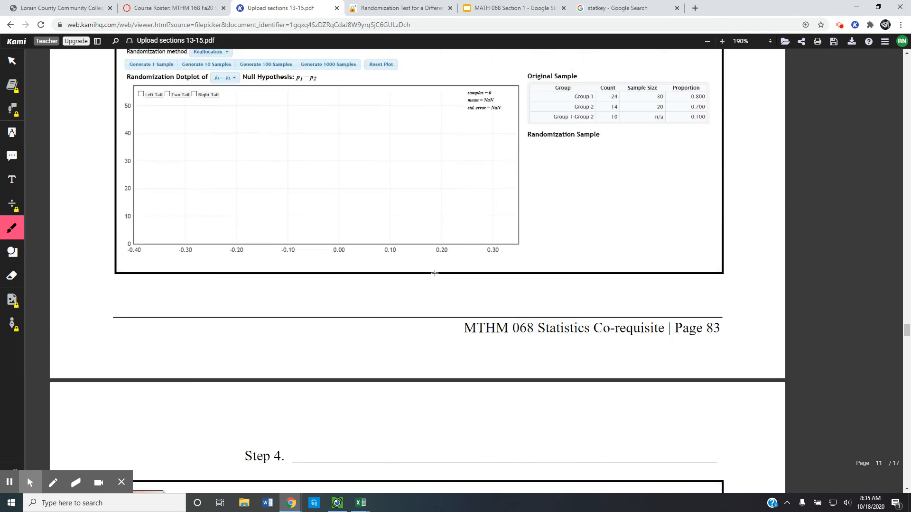
pyautogui.scroll(12, 435, 273)
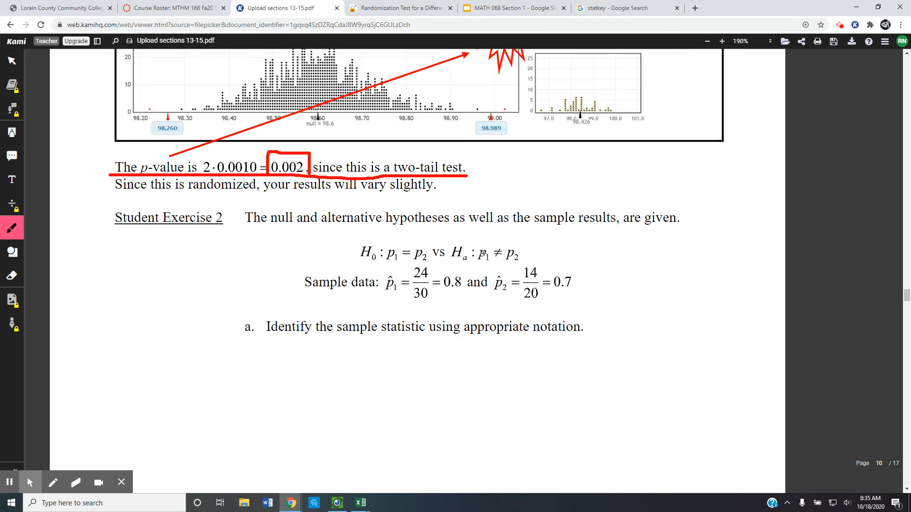
pyautogui.click(412, 11)
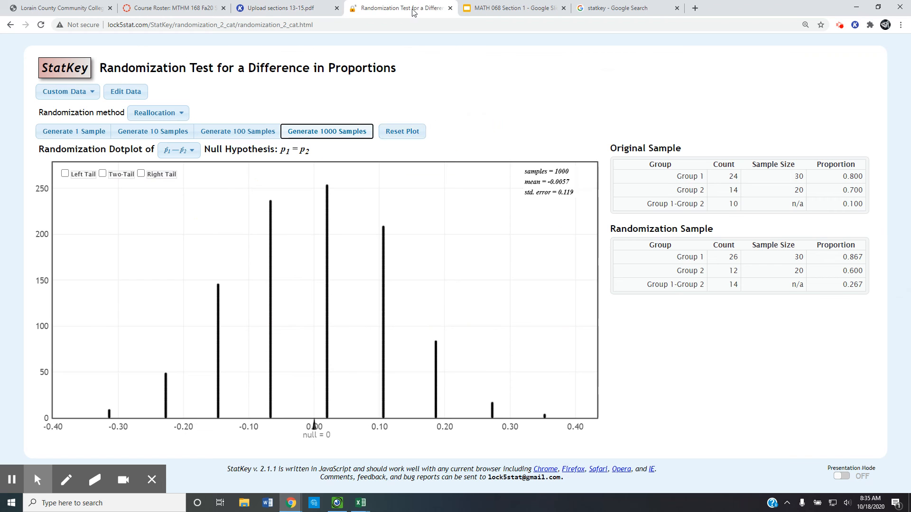
pyautogui.click(104, 174)
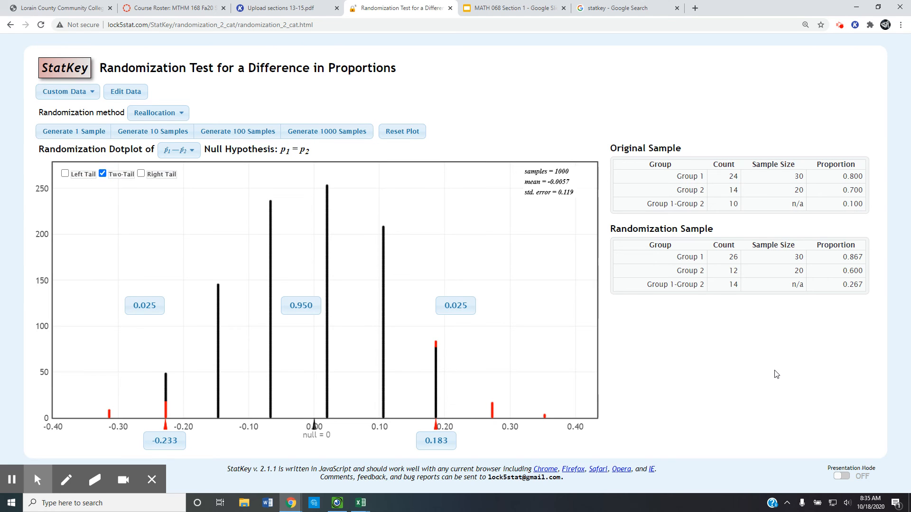
# Step: Enlarge the StatKey page, hide the recording toolbar, and set the upper-tail cutoff on the dotplot to 0.1
pyautogui.hotkey('ctrl', '+')
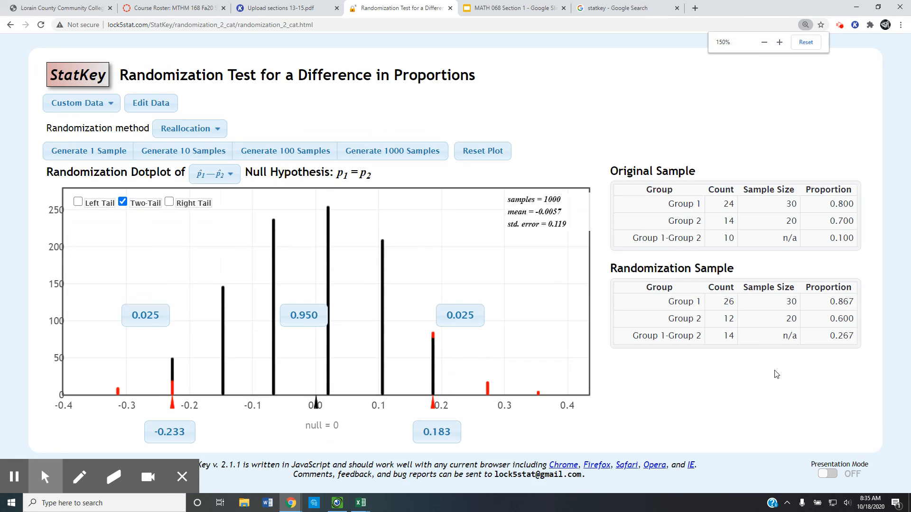
pyautogui.click(386, 403)
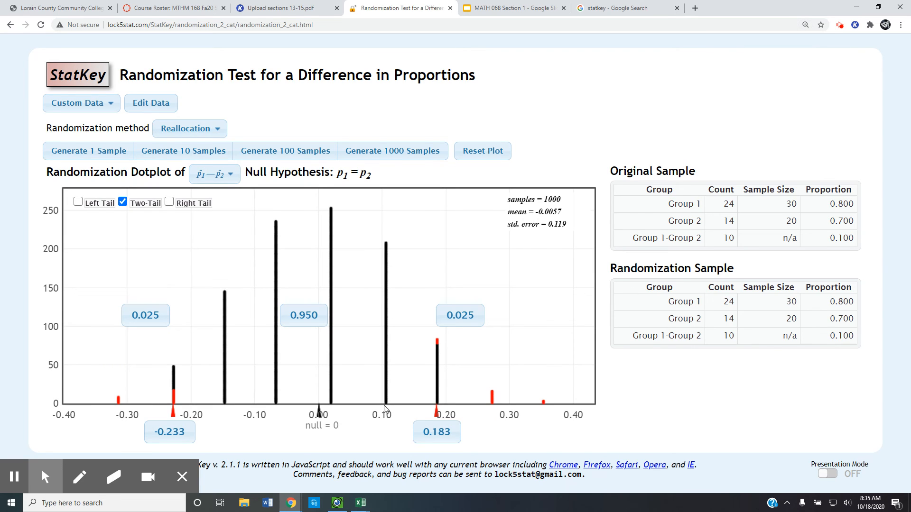
pyautogui.click(189, 480)
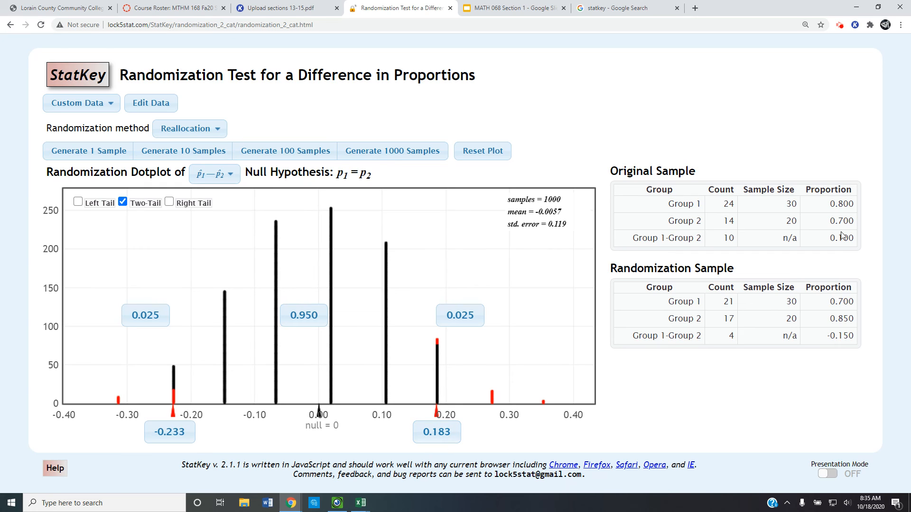
pyautogui.click(444, 432)
pyautogui.write('0')
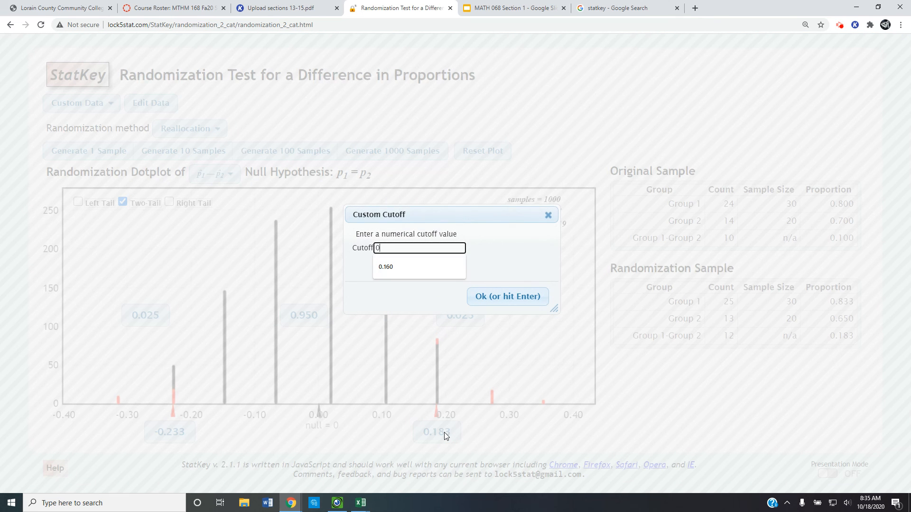
pyautogui.write('.1')
pyautogui.press('Return')
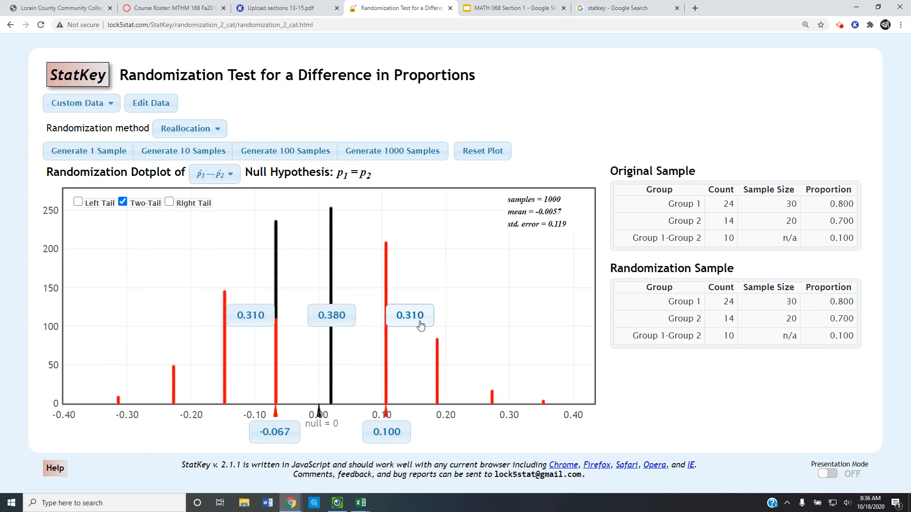
# Step: Review Steps 3 to 7 of the exercise in the notes and compare the pictured tail proportions with StatKey's dotplot
pyautogui.click(314, 8)
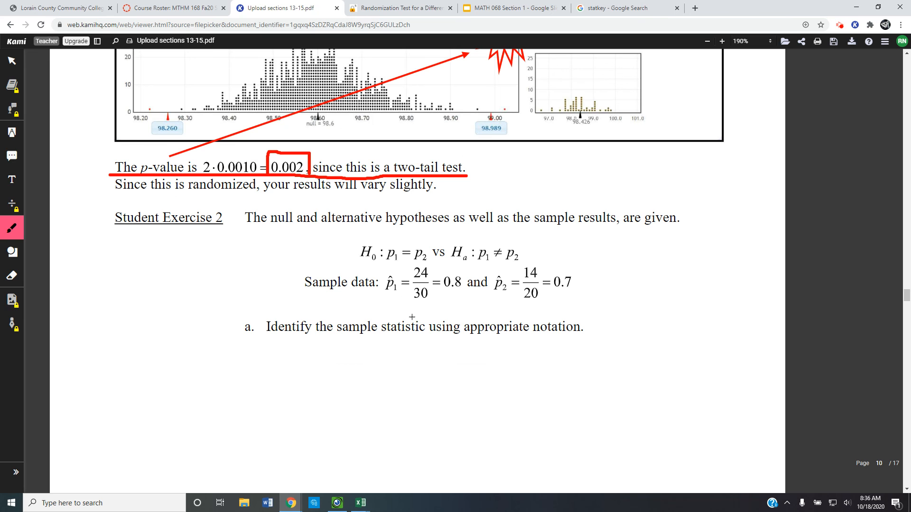
pyautogui.scroll(-20, 412, 317)
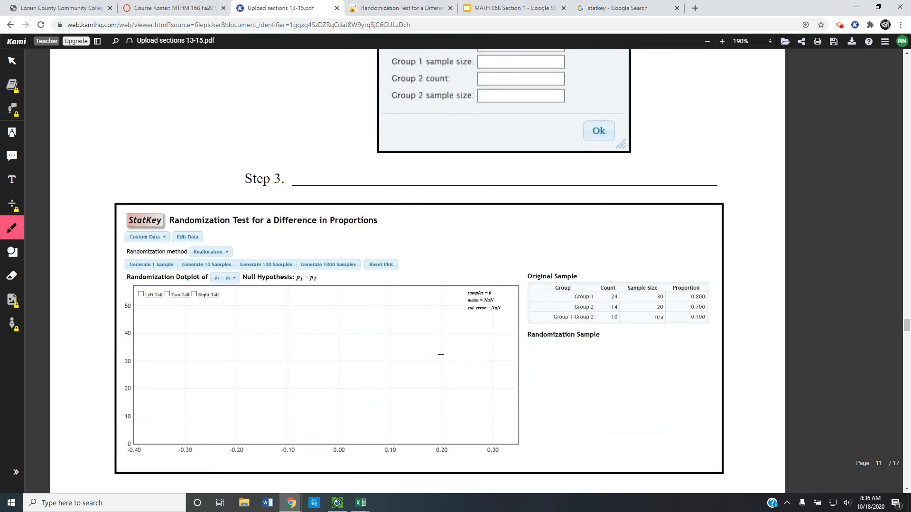
pyautogui.scroll(-15, 440, 354)
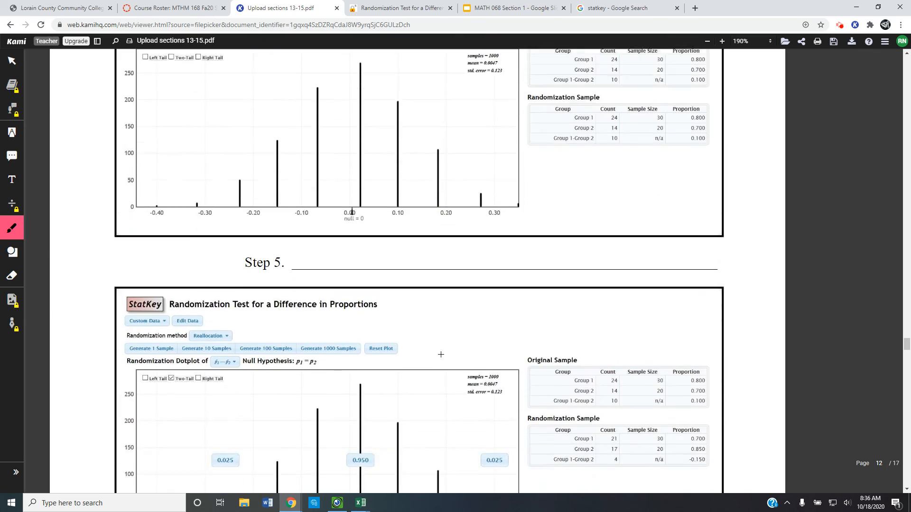
pyautogui.scroll(-4, 441, 355)
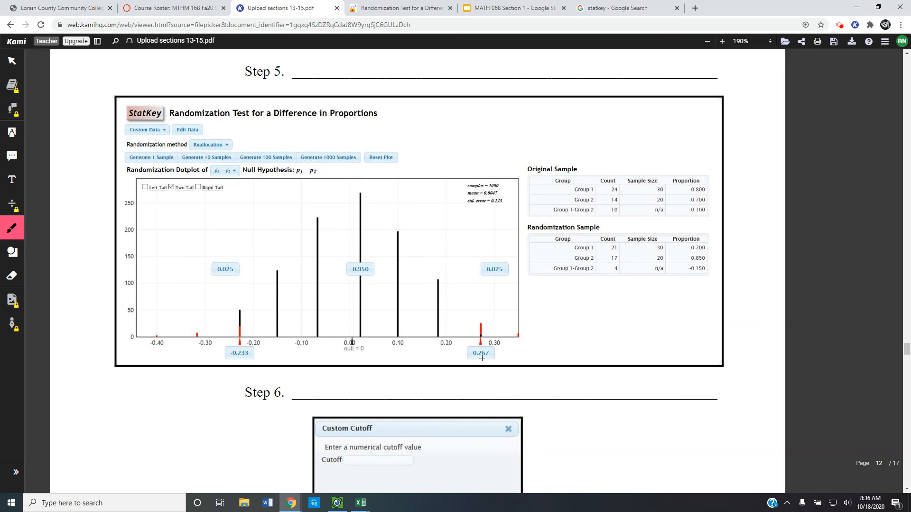
pyautogui.scroll(-12, 482, 358)
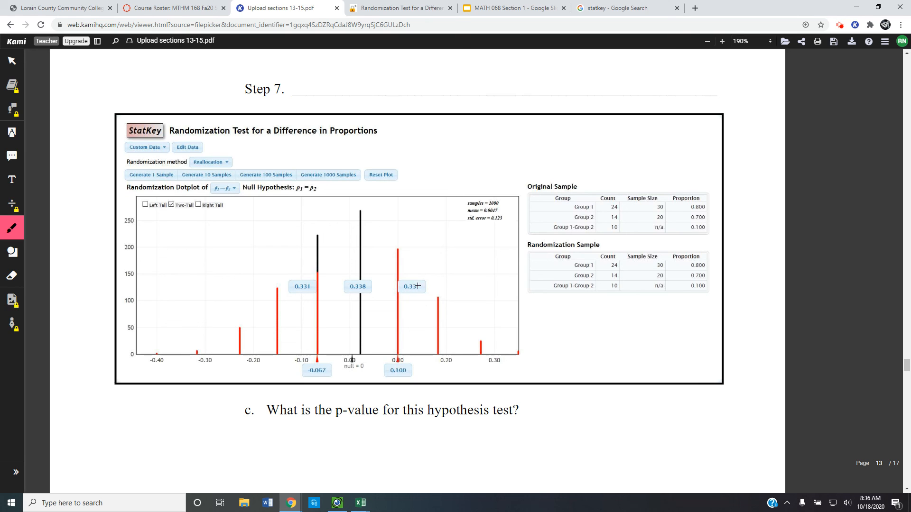
pyautogui.click(406, 9)
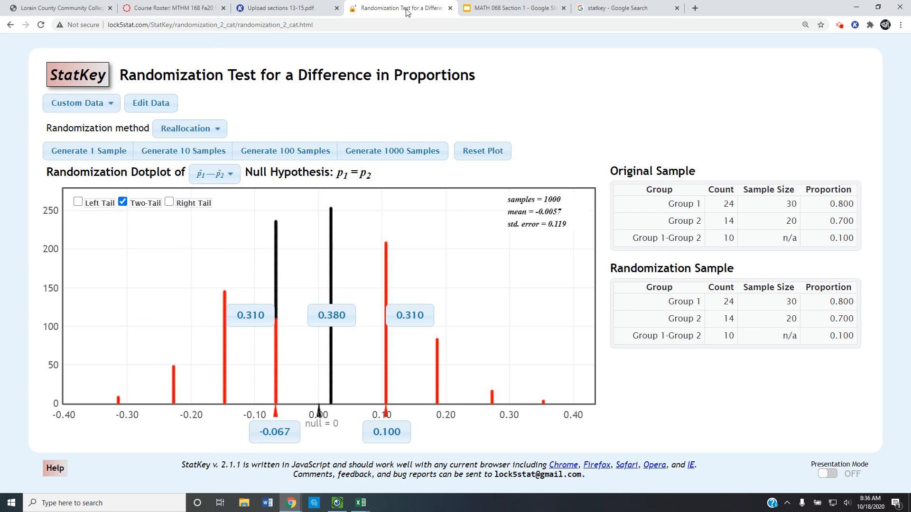
pyautogui.click(306, 13)
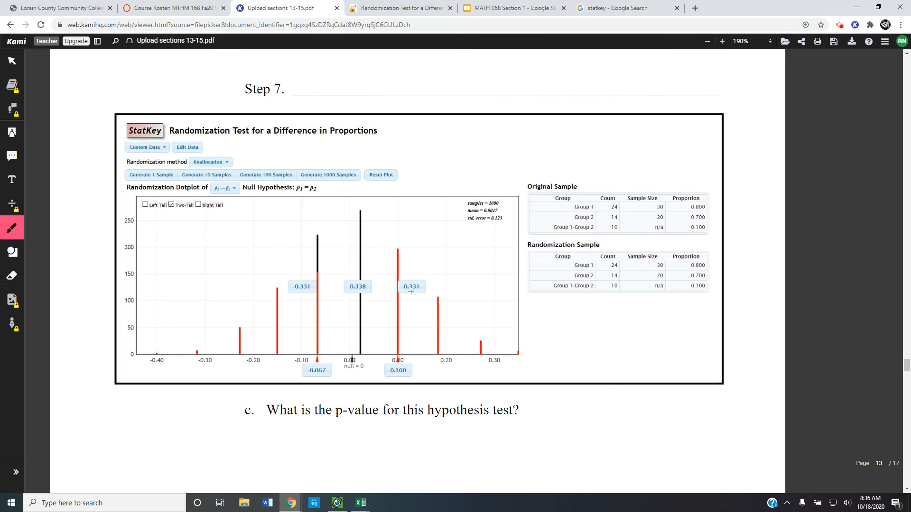
pyautogui.scroll(-2, 319, 356)
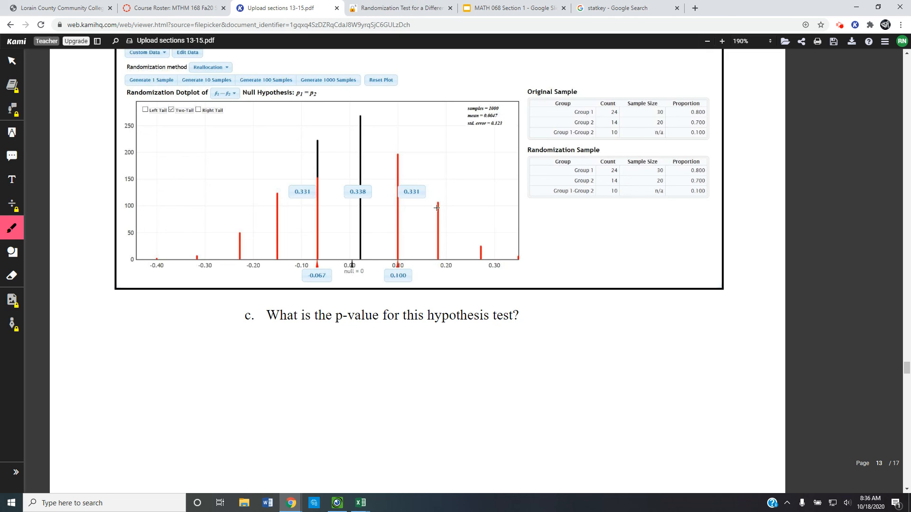
pyautogui.click(402, 8)
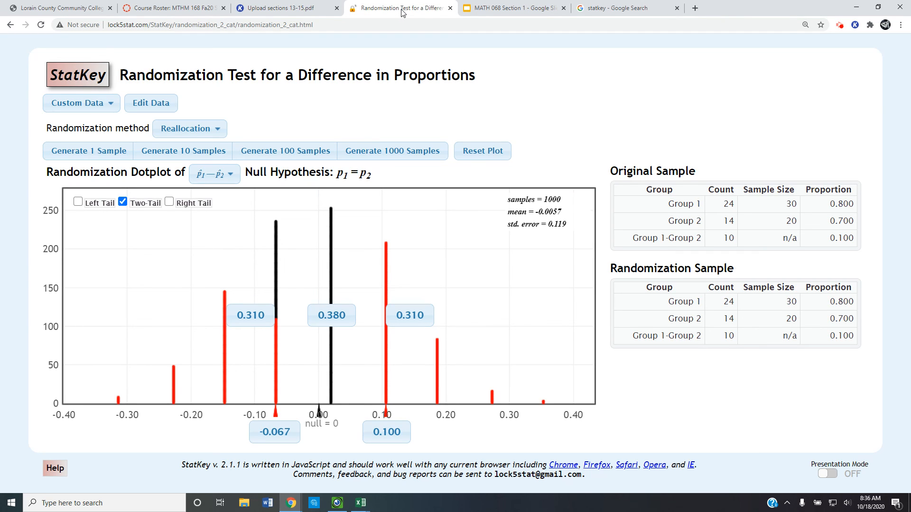
# Step: Add a purple text box below question c in the notes reading "P value = 2(0.331)=0.662"
pyautogui.click(289, 10)
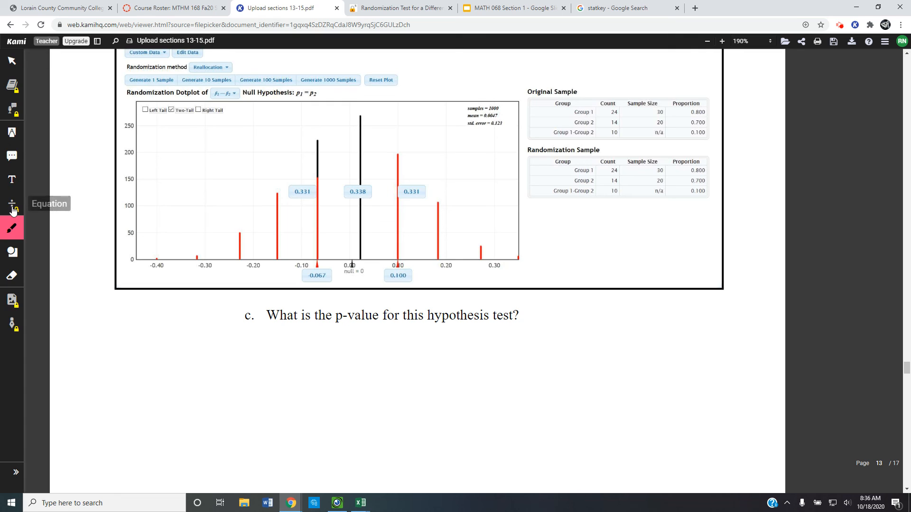
pyautogui.click(17, 185)
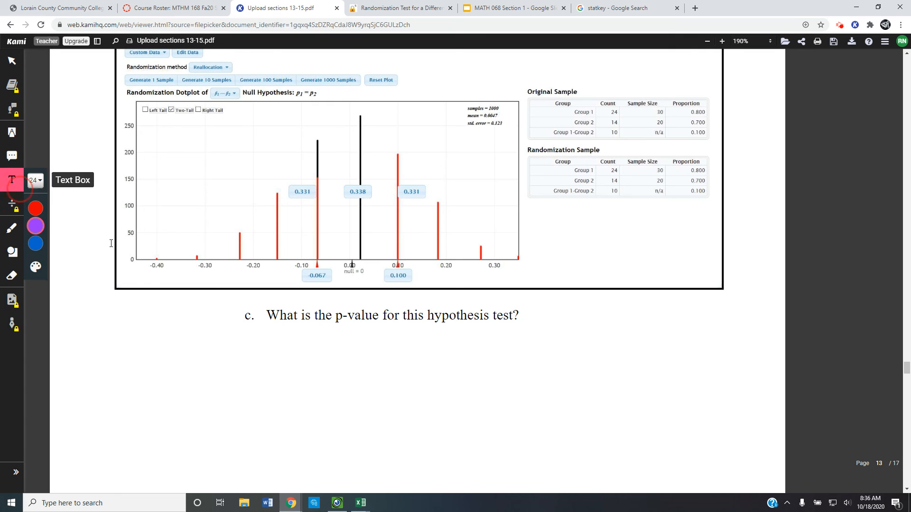
pyautogui.click(368, 338)
pyautogui.write('P va')
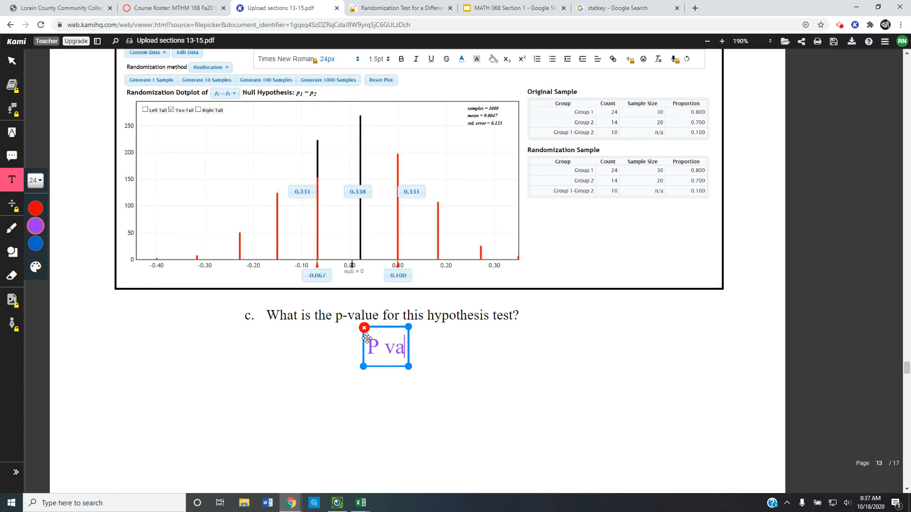
pyautogui.write('lue ')
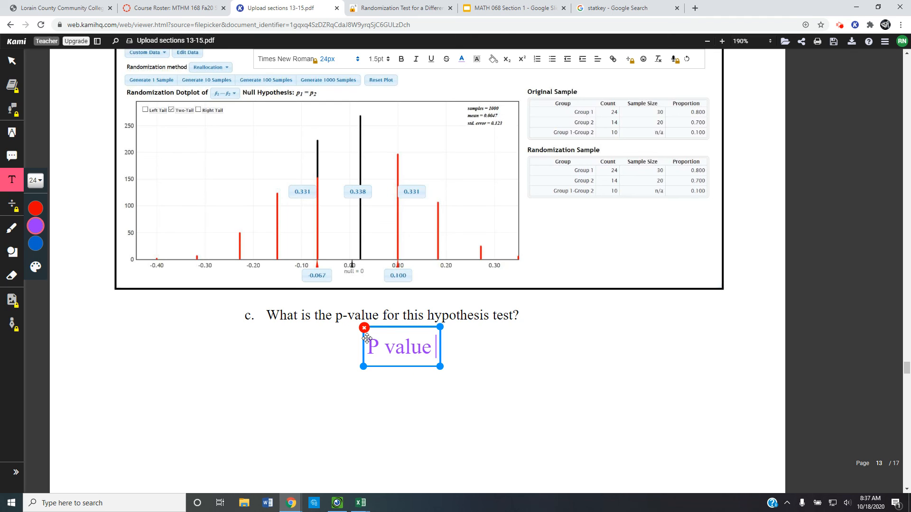
pyautogui.write('=')
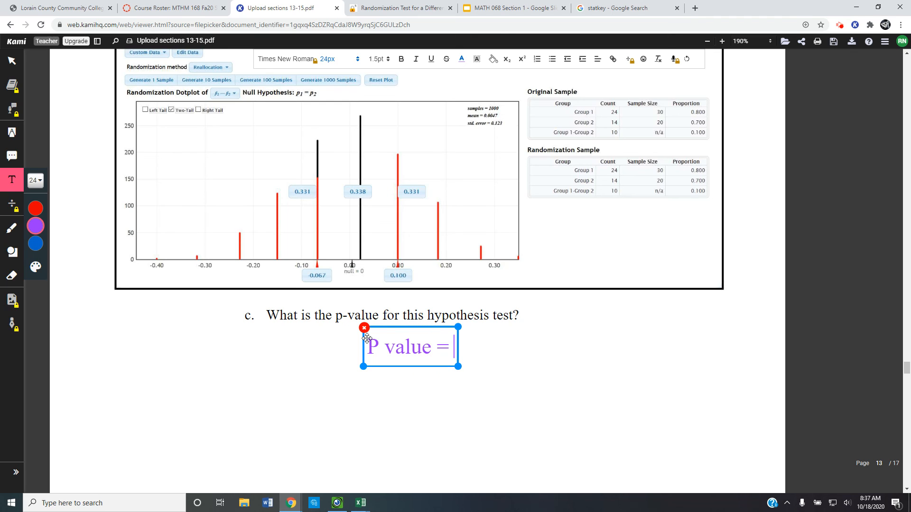
pyautogui.write(' 2')
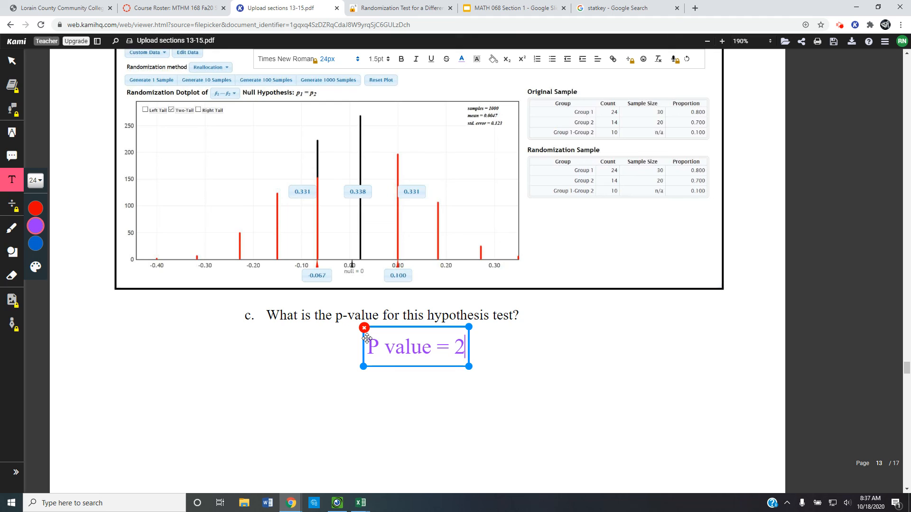
pyautogui.write('(0')
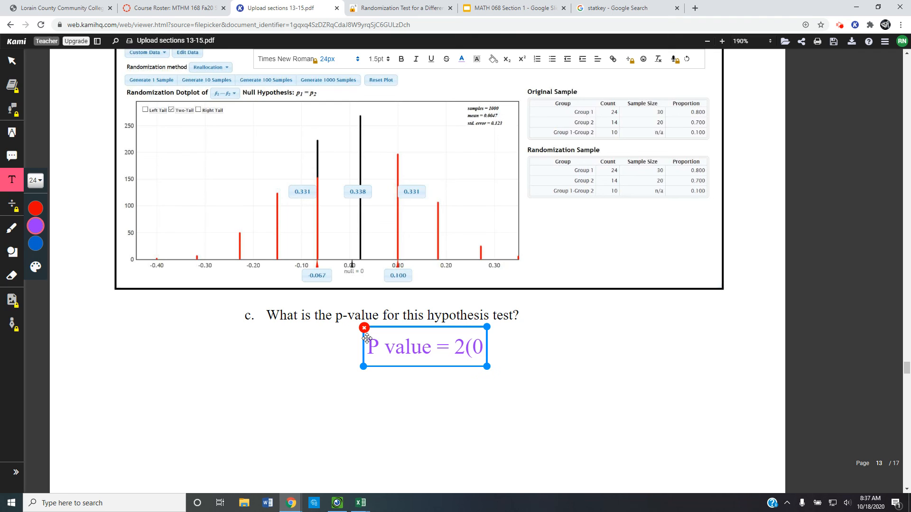
pyautogui.write('.33')
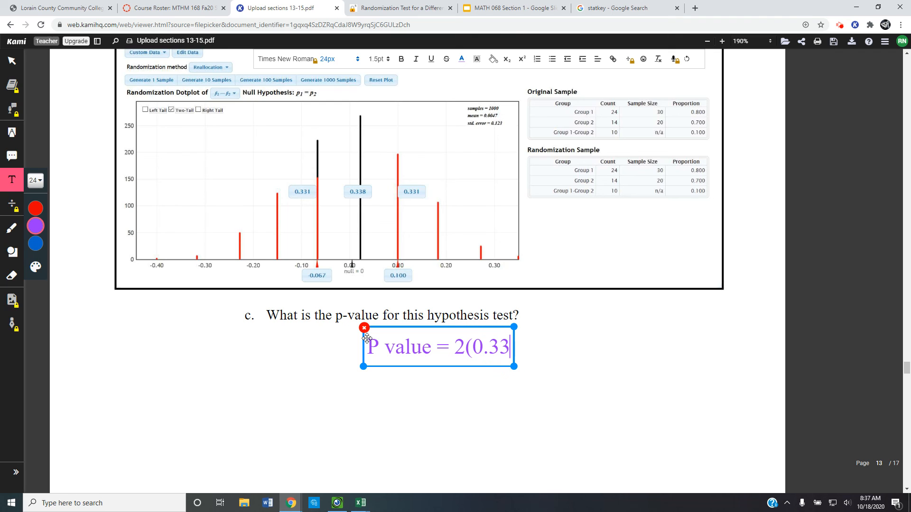
pyautogui.write('1)')
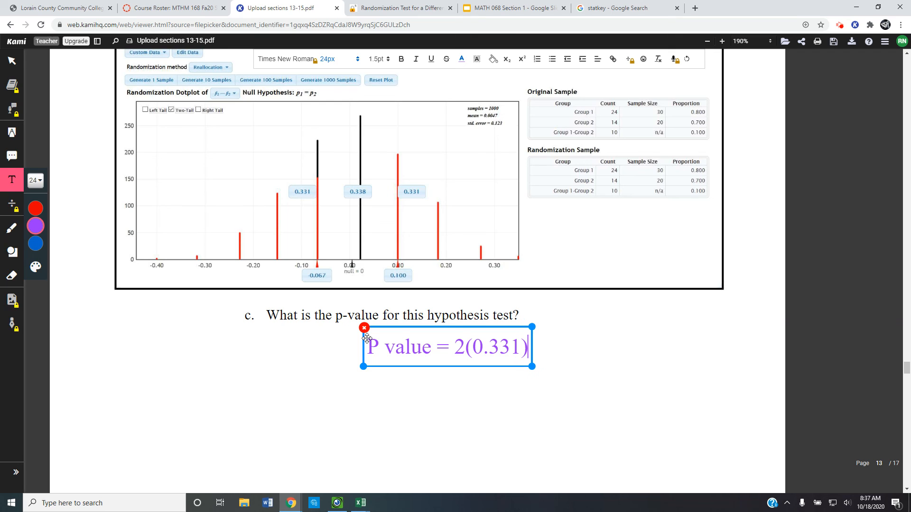
pyautogui.write('=')
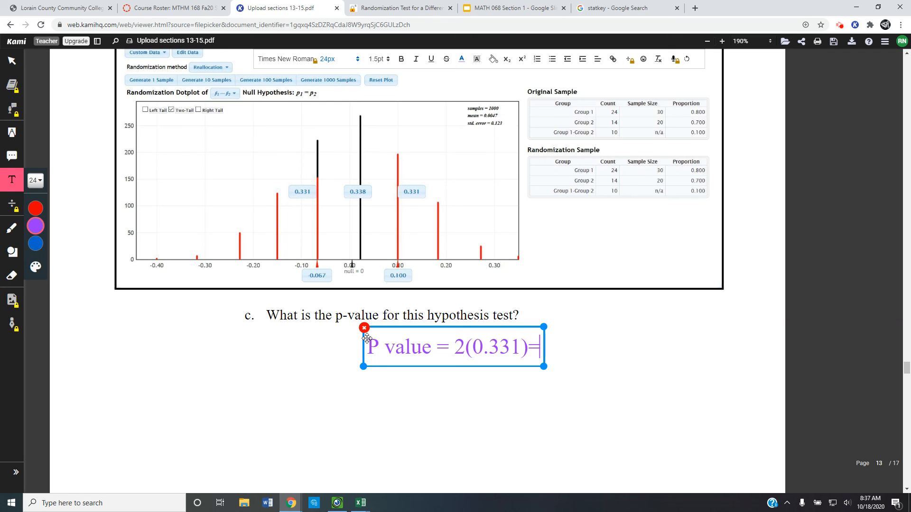
pyautogui.write('0.662')
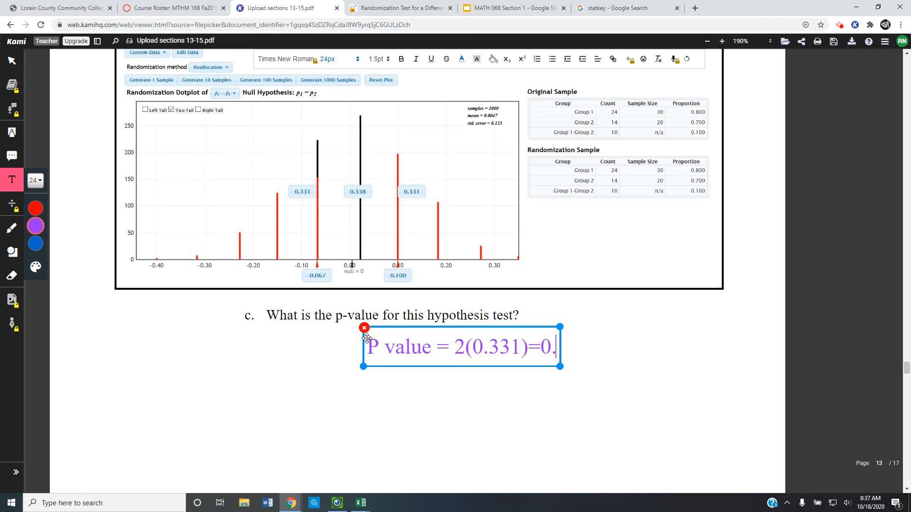